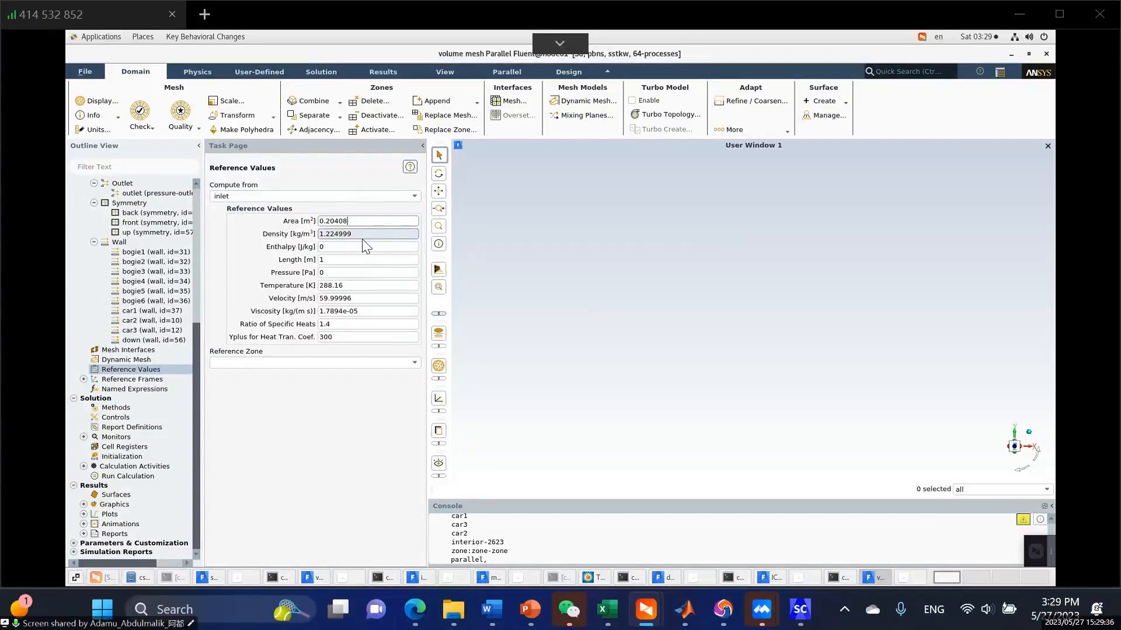
# Set the reference length to 0.42857 m in the reference values
pyautogui.press('Tab')
pyautogui.press('Tab')
pyautogui.press('Tab')
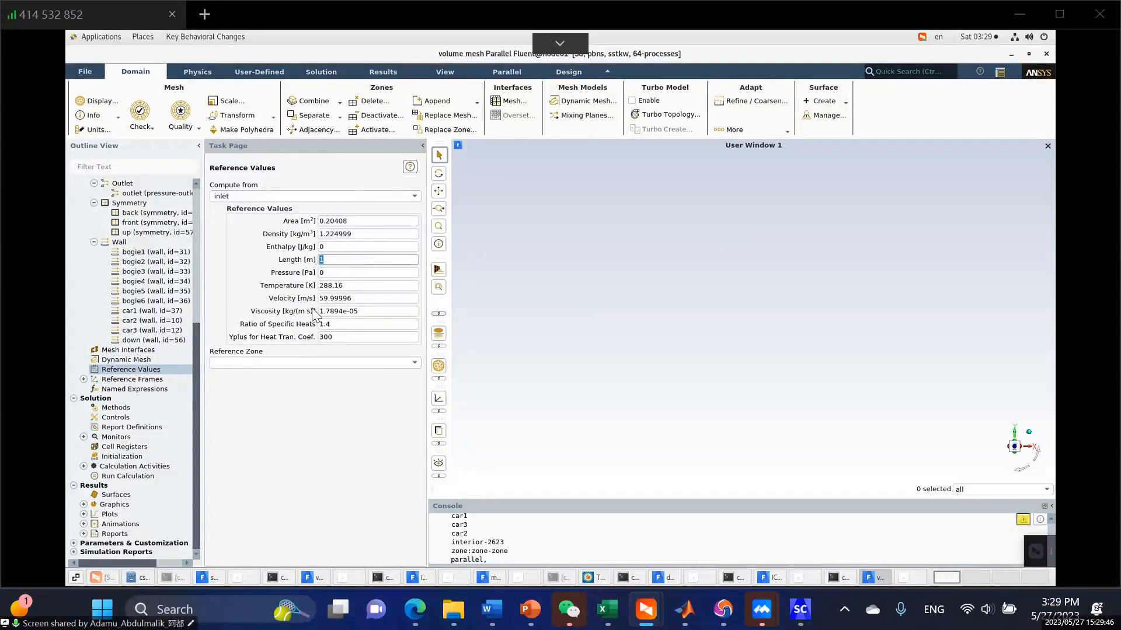
pyautogui.write('0.42857')
pyautogui.click(310, 395)
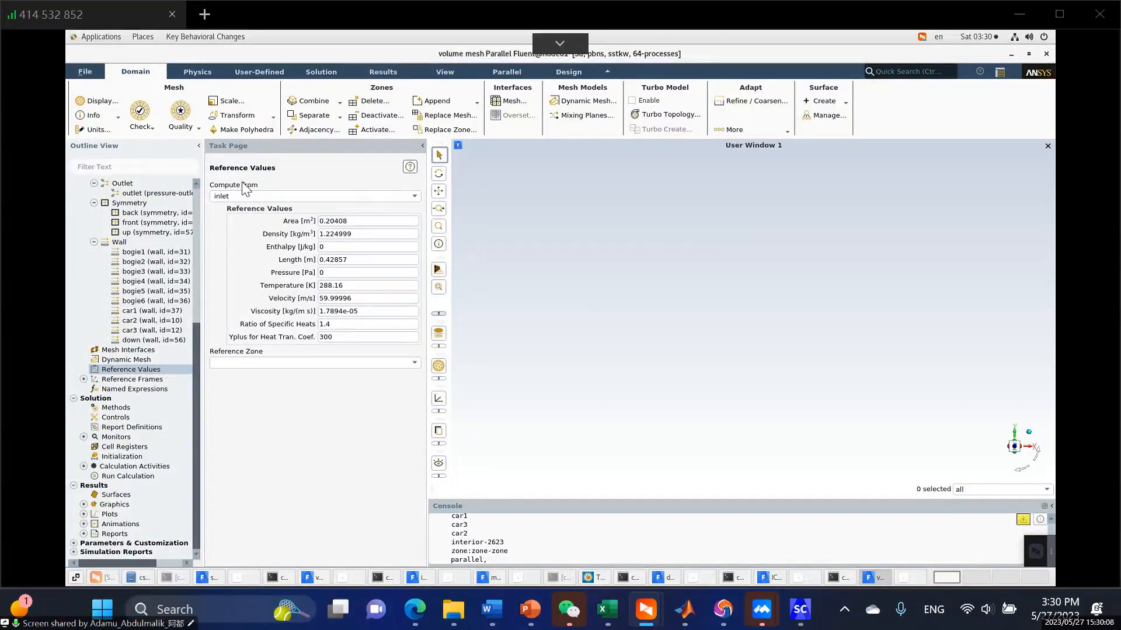
# Check the reference velocity and set the reference zone to zone:zone-zone
pyautogui.moveTo(346, 300); pyautogui.dragTo(315, 301)
pyautogui.click(359, 298)
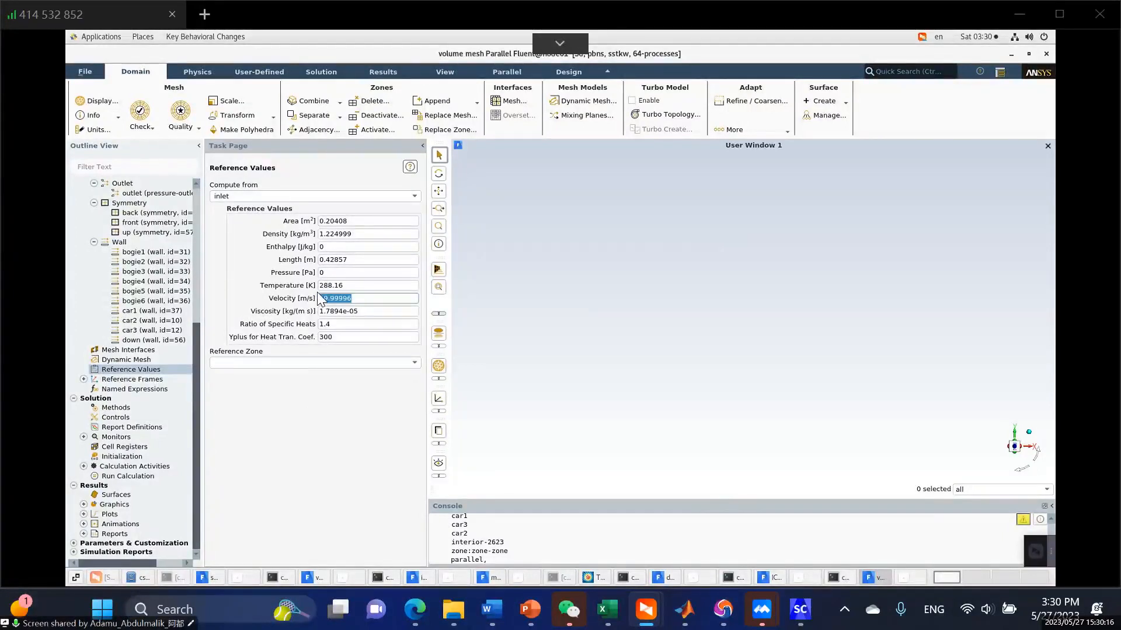
pyautogui.click(367, 409)
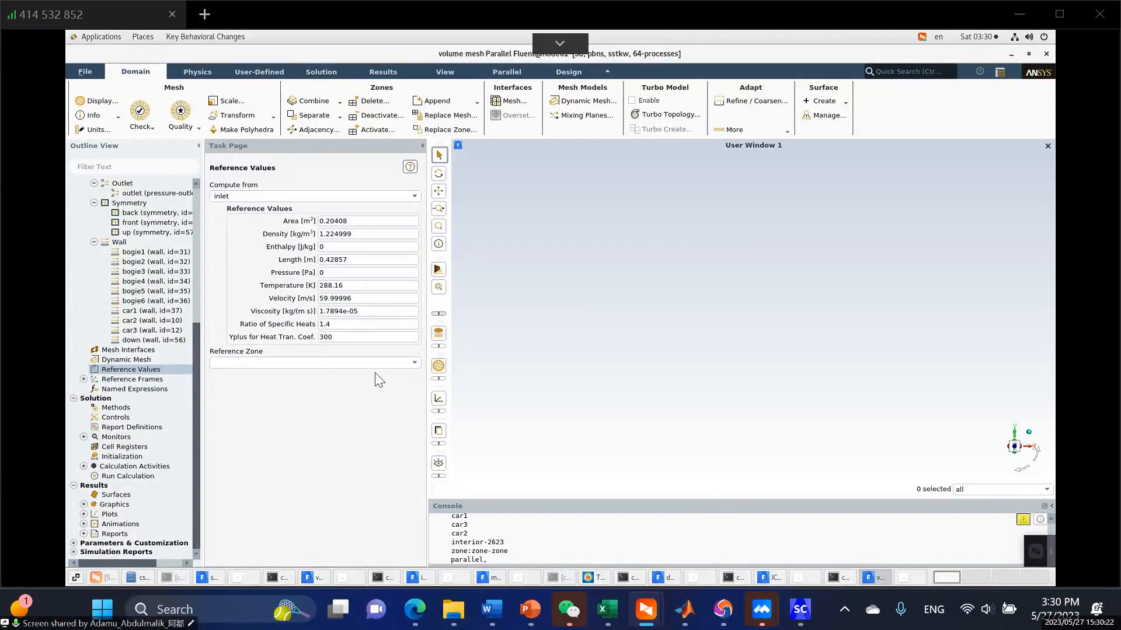
pyautogui.click(418, 365)
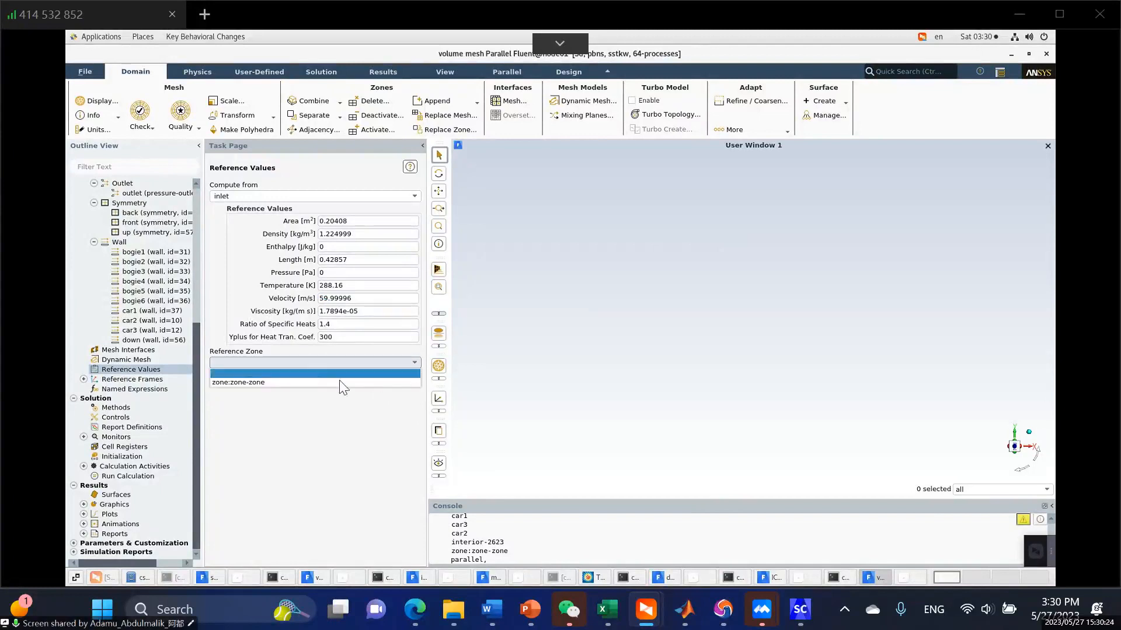
pyautogui.click(313, 386)
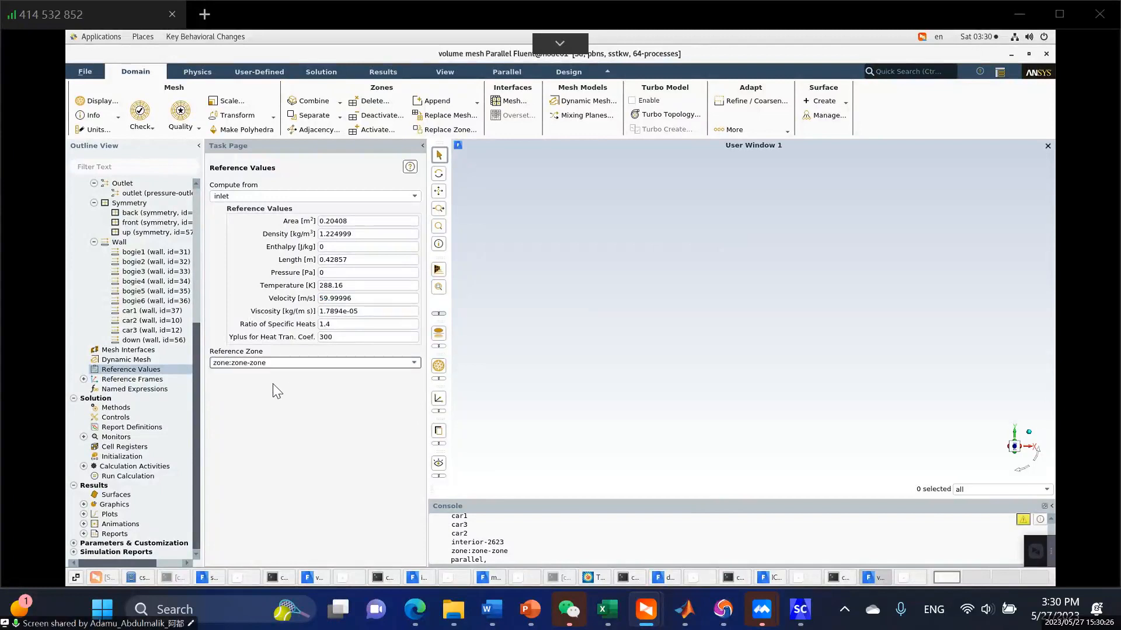
# Set the pressure-velocity coupling scheme to SIMPLEC in the solution methods
pyautogui.scroll(2, 129, 223)
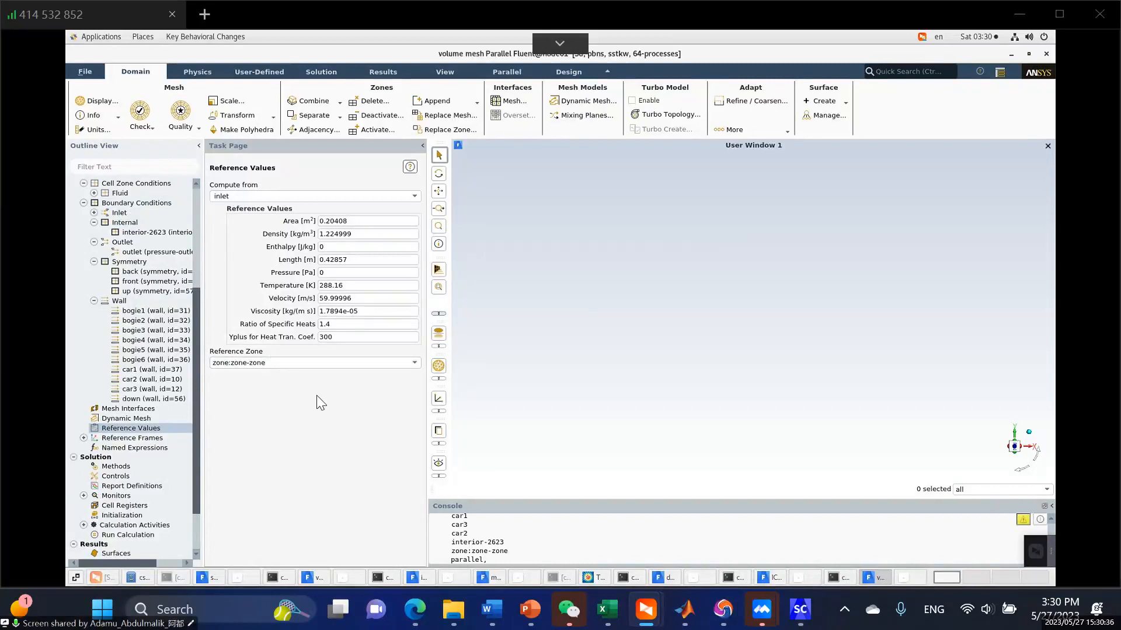
pyautogui.scroll(-2, 120, 438)
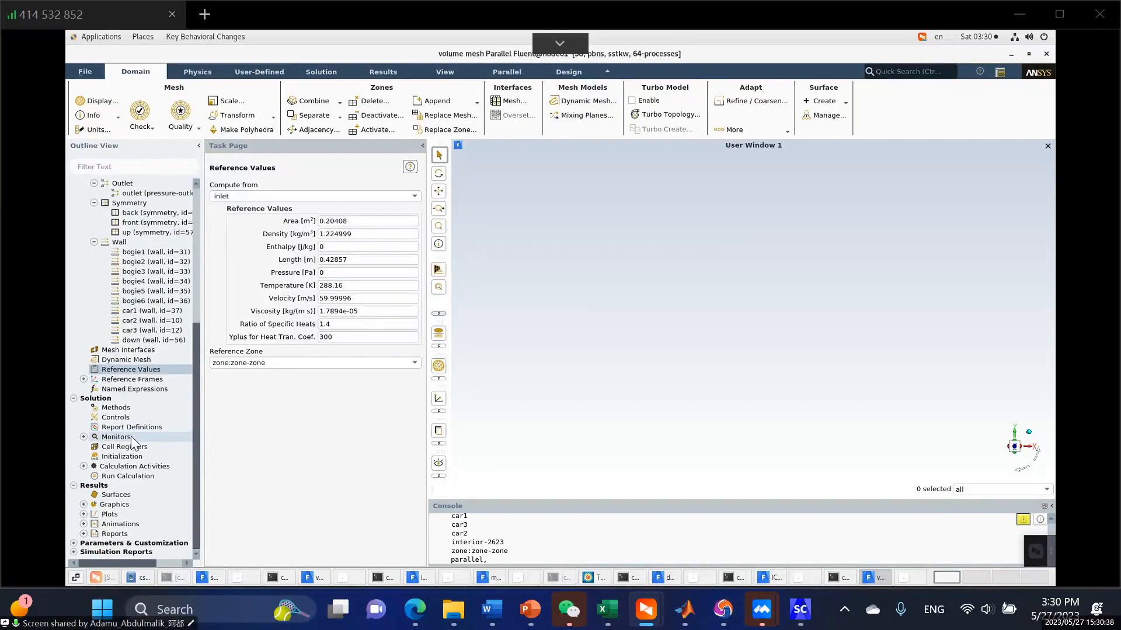
pyautogui.click(116, 408)
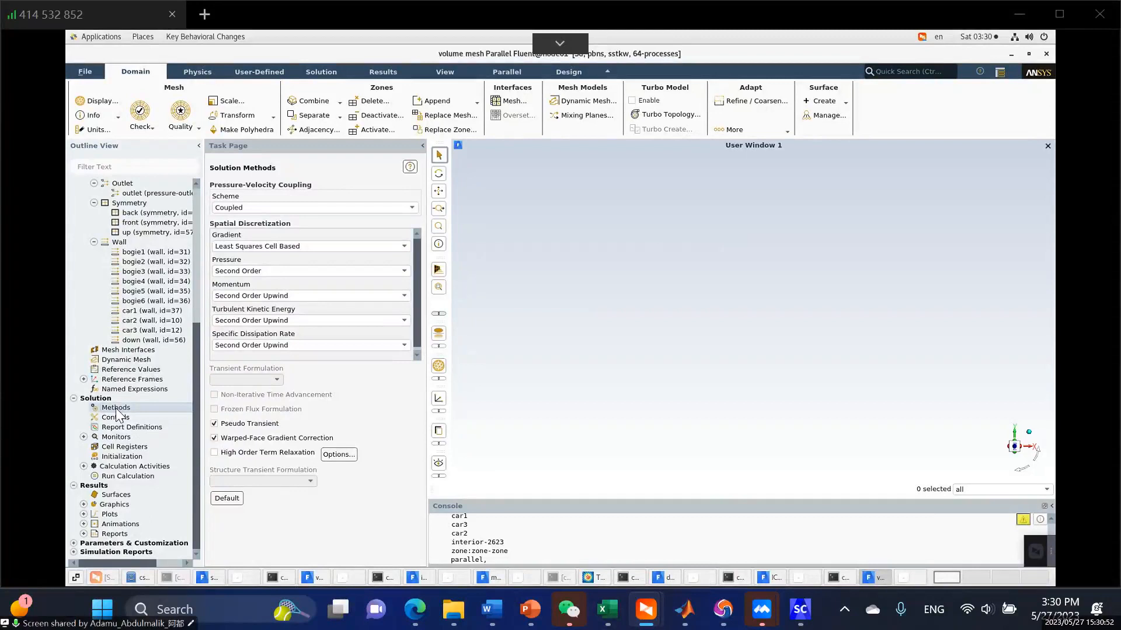
pyautogui.click(411, 207)
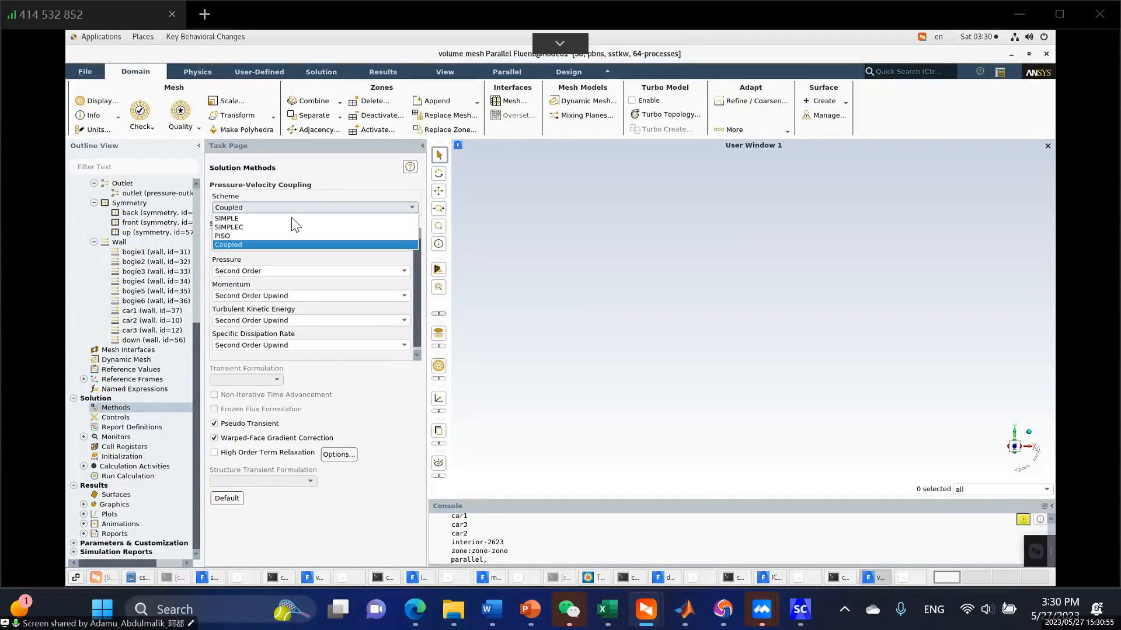
pyautogui.click(239, 228)
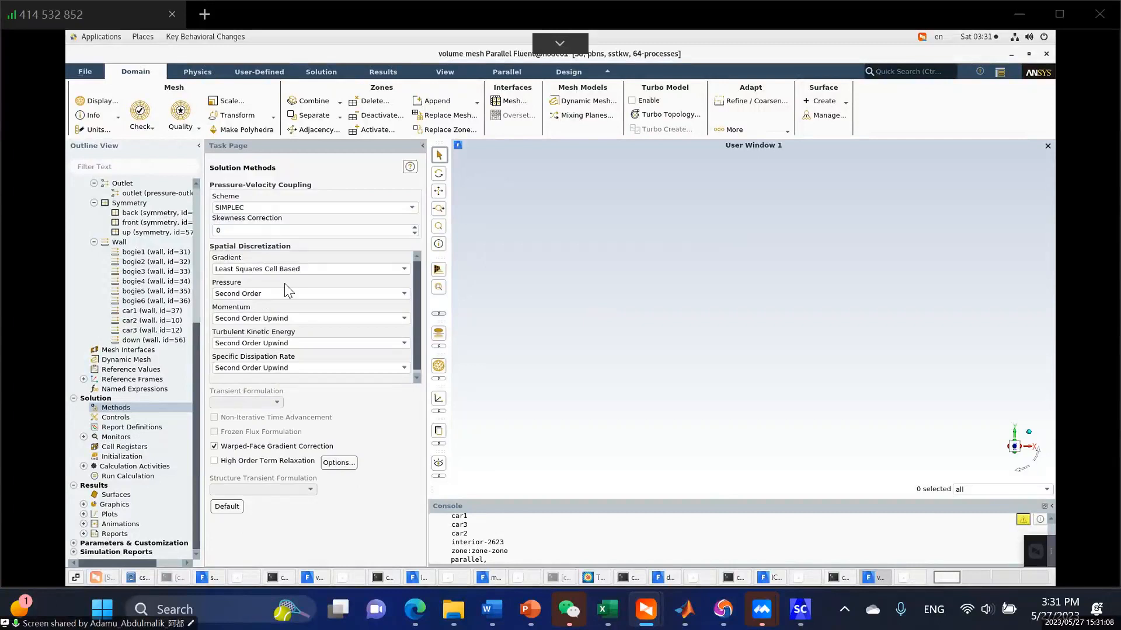
# Use Least Squares Cell Based for the gradient and Second Order for the pressure discretization
pyautogui.click(405, 268)
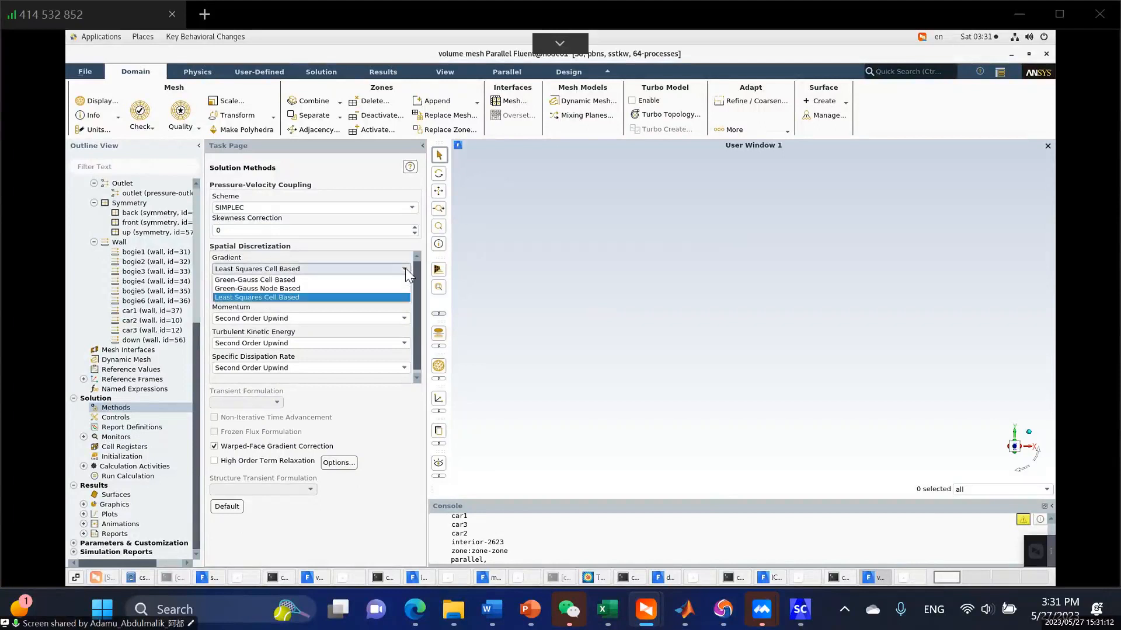
pyautogui.click(255, 296)
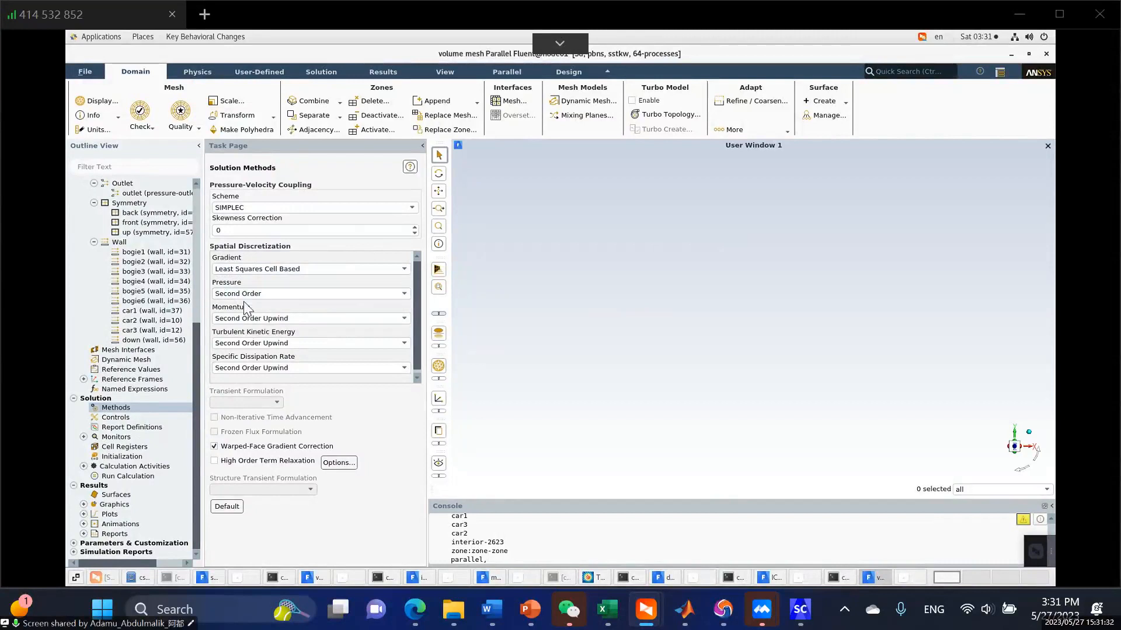
pyautogui.click(404, 293)
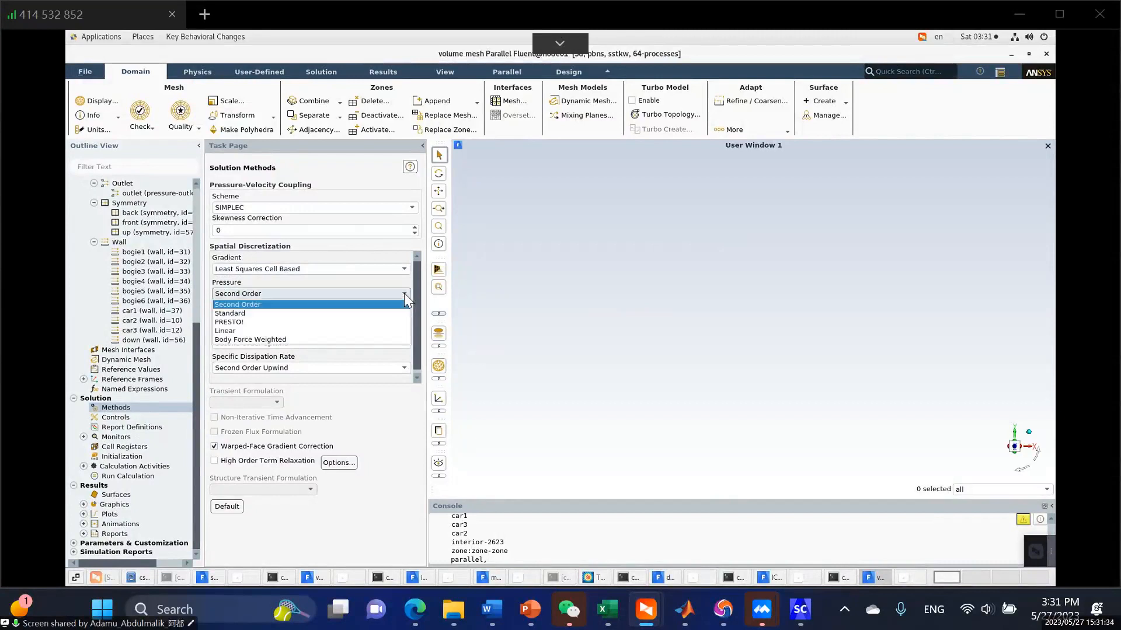
pyautogui.click(404, 293)
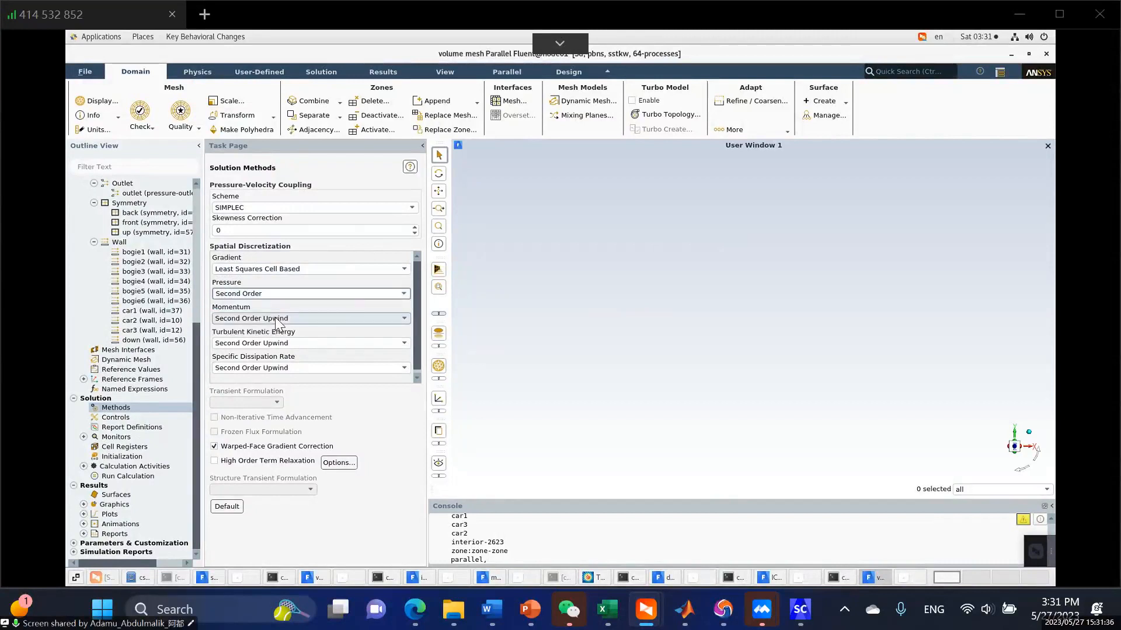
# Use Second Order Upwind discretization for momentum, turbulent kinetic energy and specific dissipation rate
pyautogui.click(408, 318)
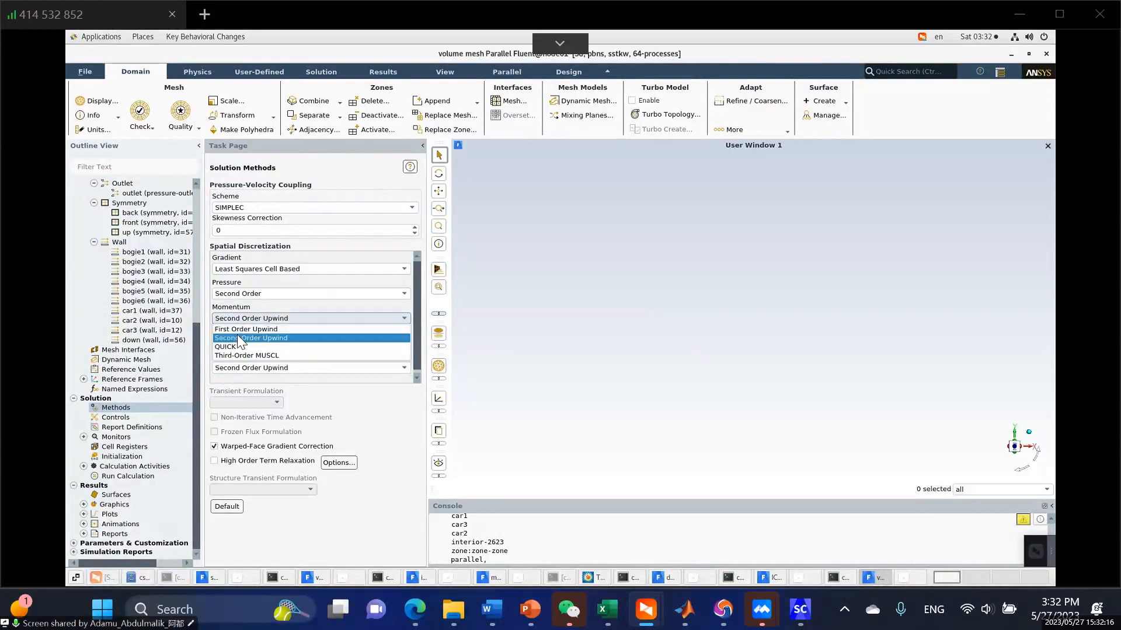
pyautogui.press('Up')
pyautogui.click(236, 338)
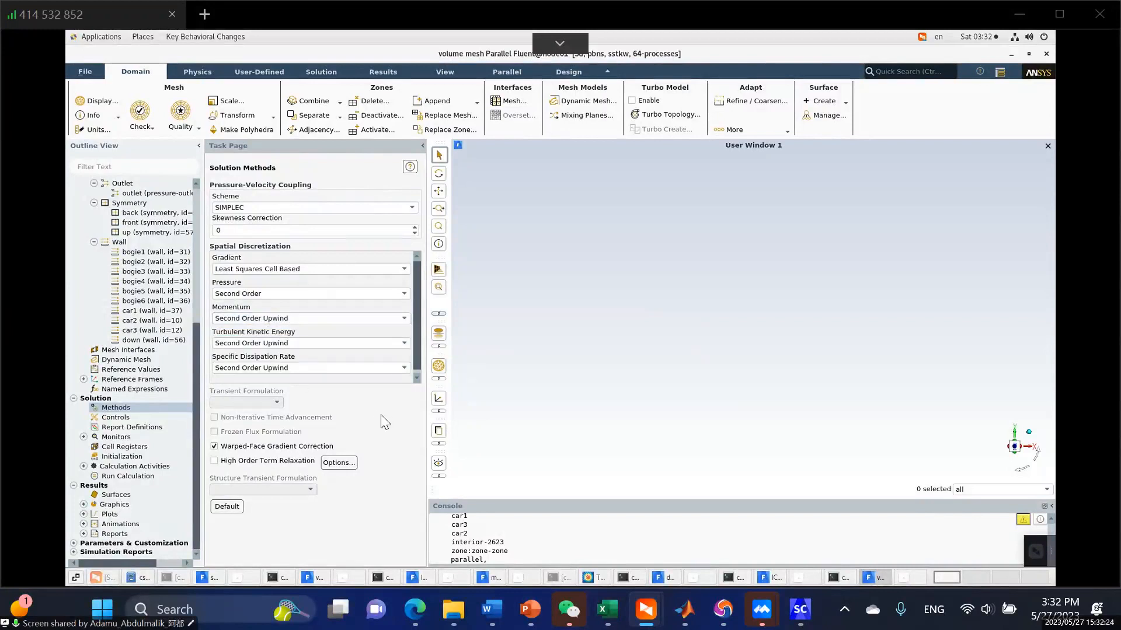
pyautogui.click(405, 343)
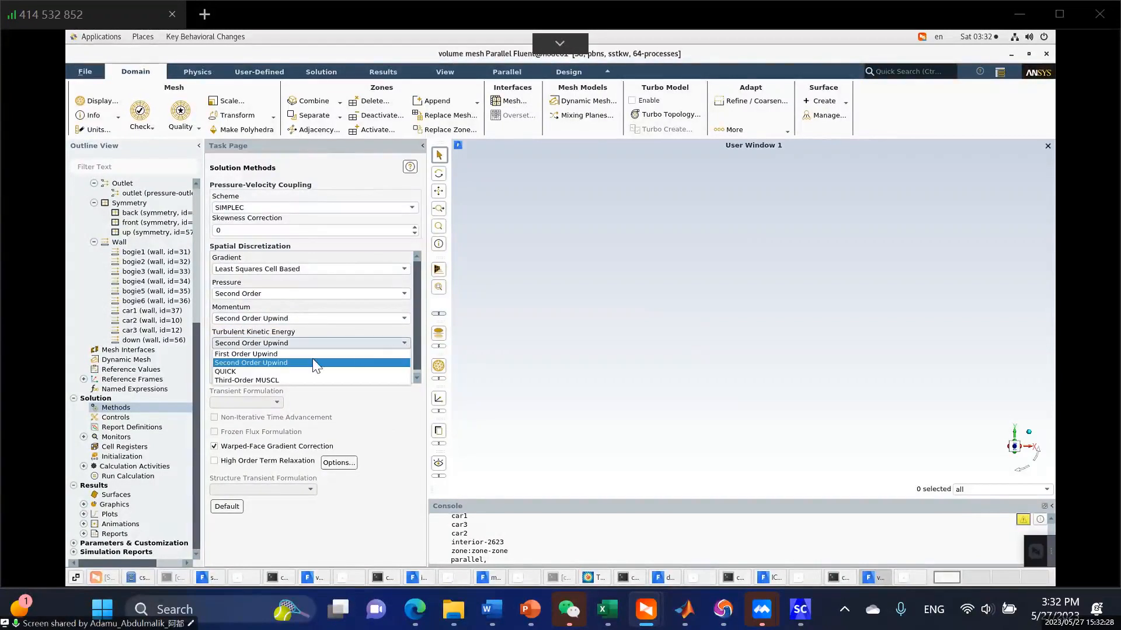
pyautogui.click(316, 363)
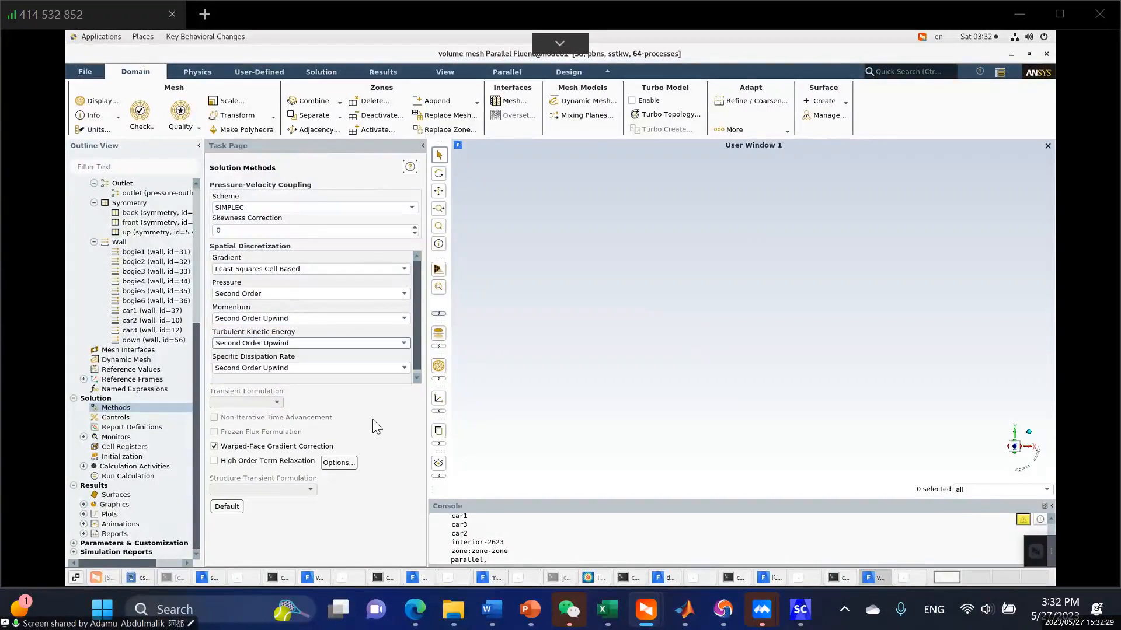
pyautogui.click(402, 369)
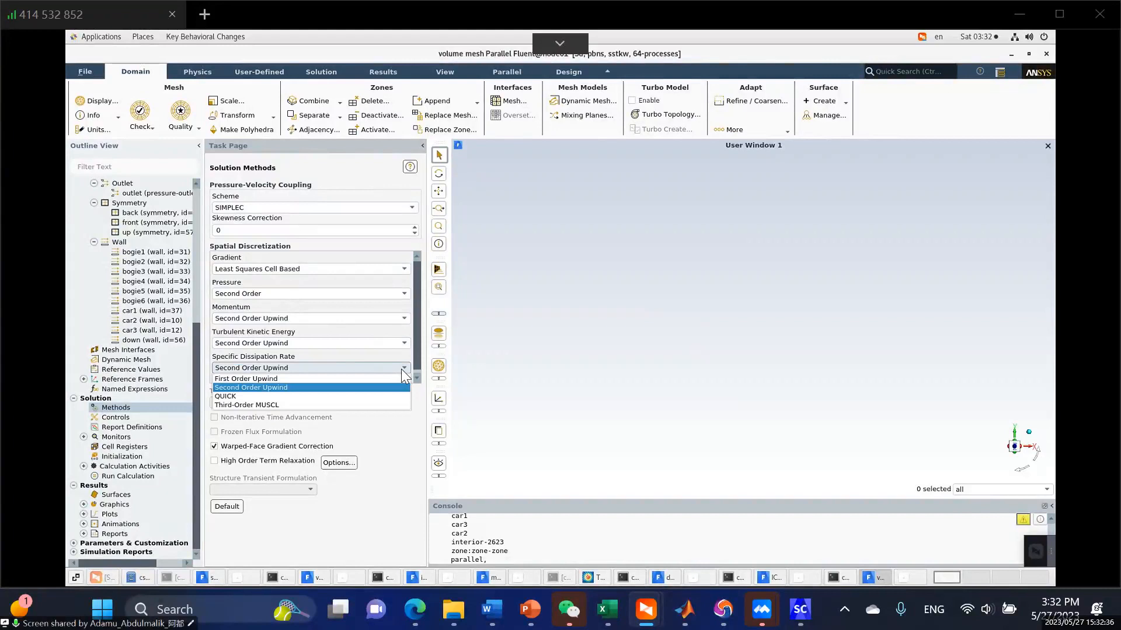
pyautogui.click(401, 370)
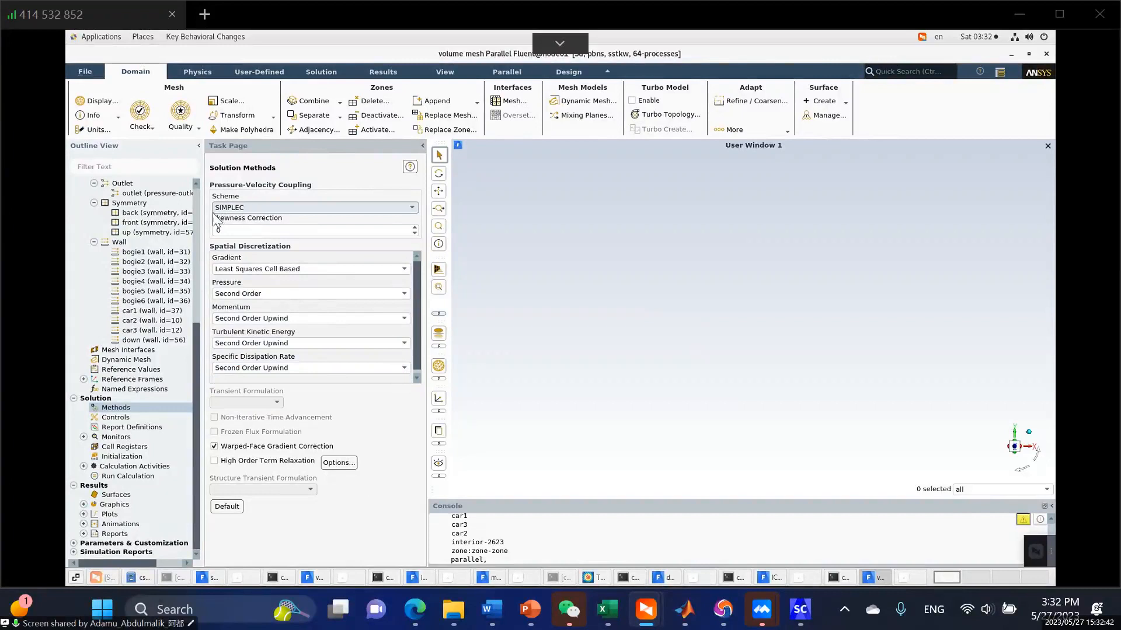
# Review the under-relaxation factors in the solution controls and return to the solution methods
pyautogui.doubleClick(111, 418)
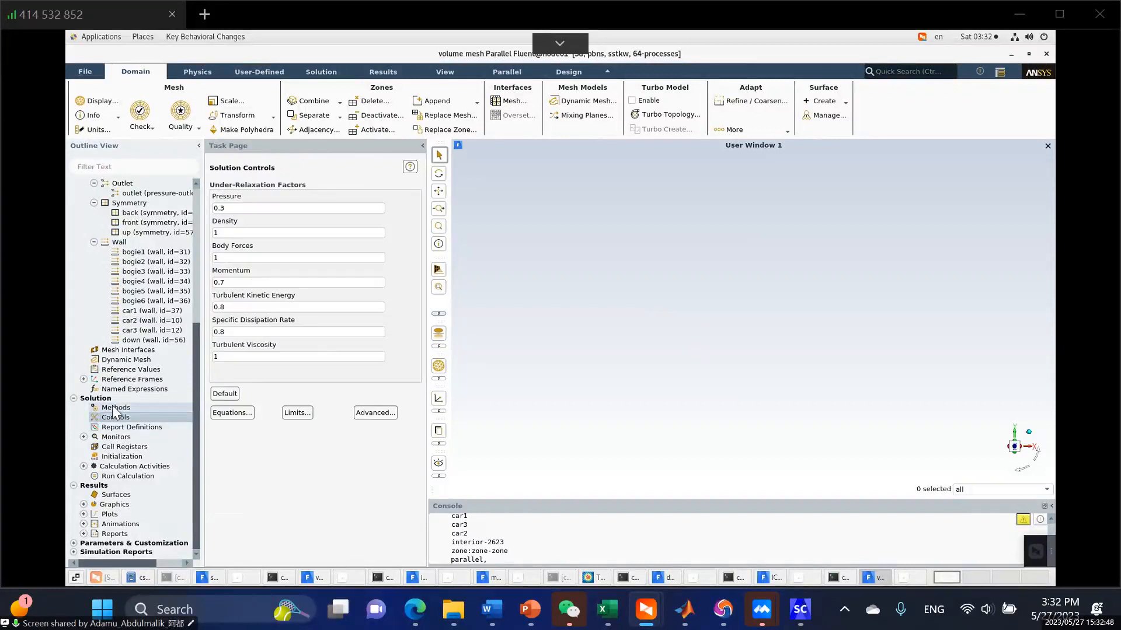
pyautogui.doubleClick(115, 408)
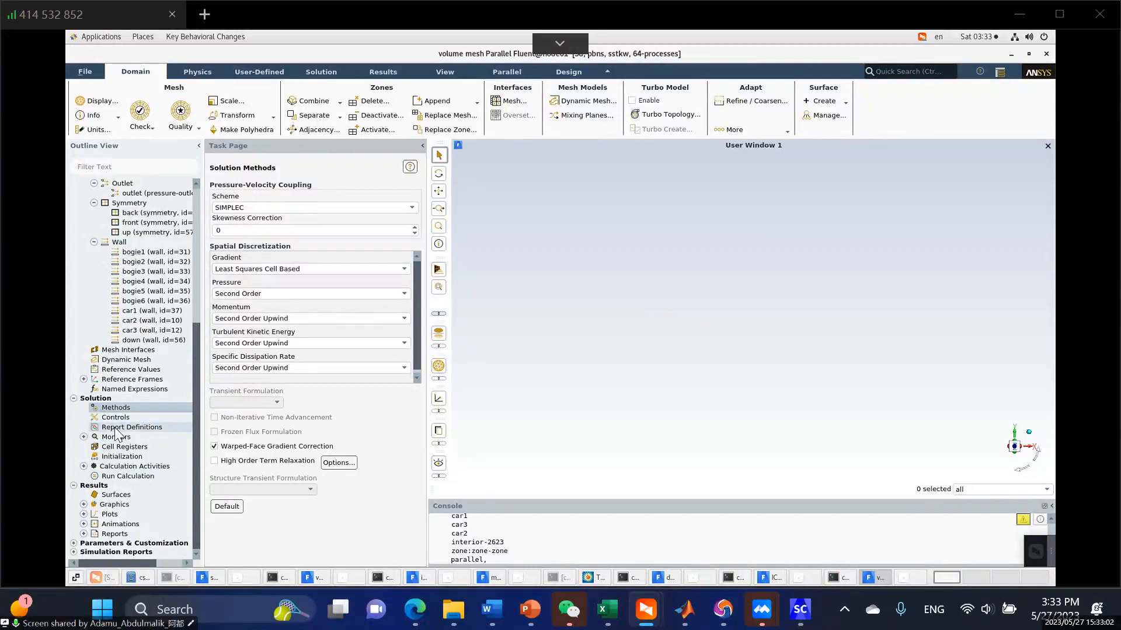
pyautogui.click(115, 432)
pyautogui.rightClick(118, 435)
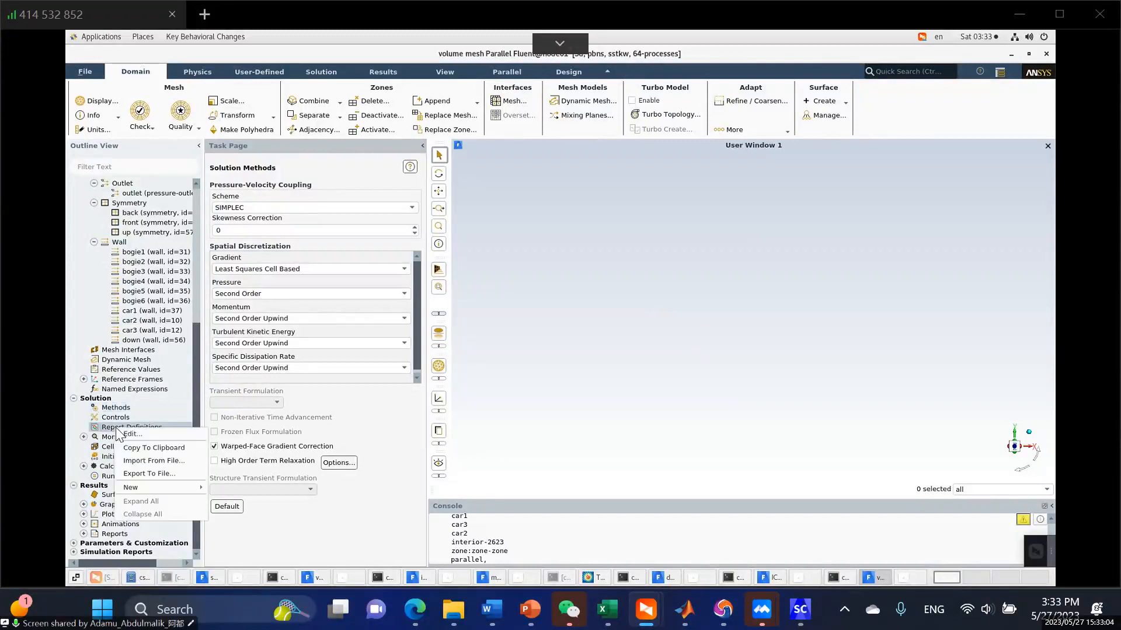
pyautogui.press('Down')
pyautogui.press('Down')
pyautogui.press('Down')
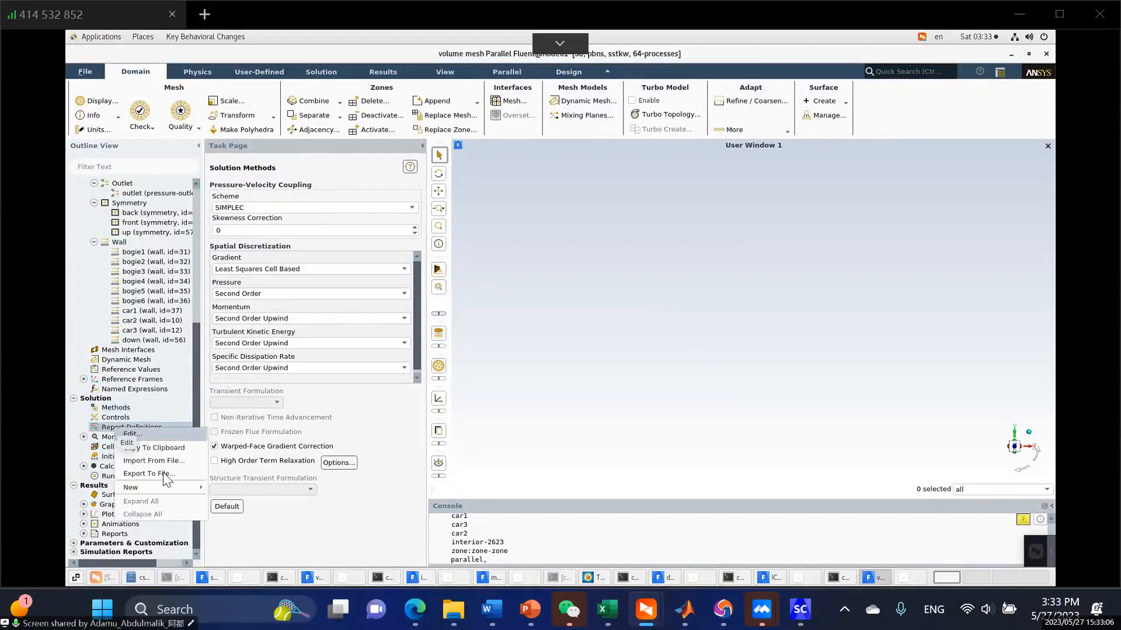
pyautogui.click(104, 428)
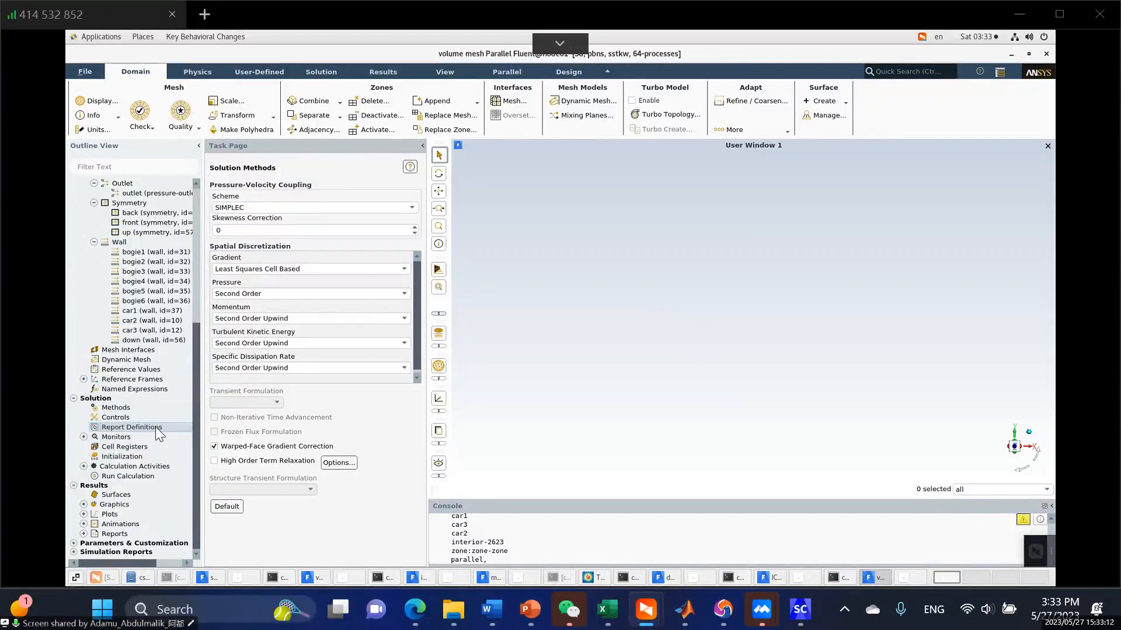
# Create a new drag force report definition and name it fx
pyautogui.rightClick(155, 428)
pyautogui.moveTo(181, 489)
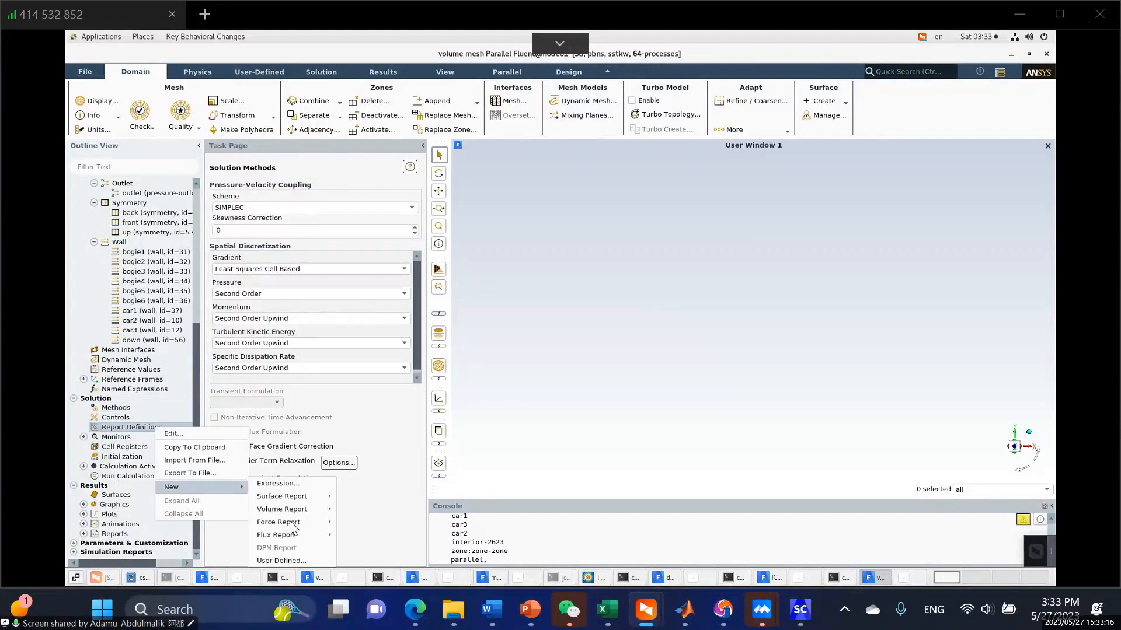
pyautogui.moveTo(289, 523)
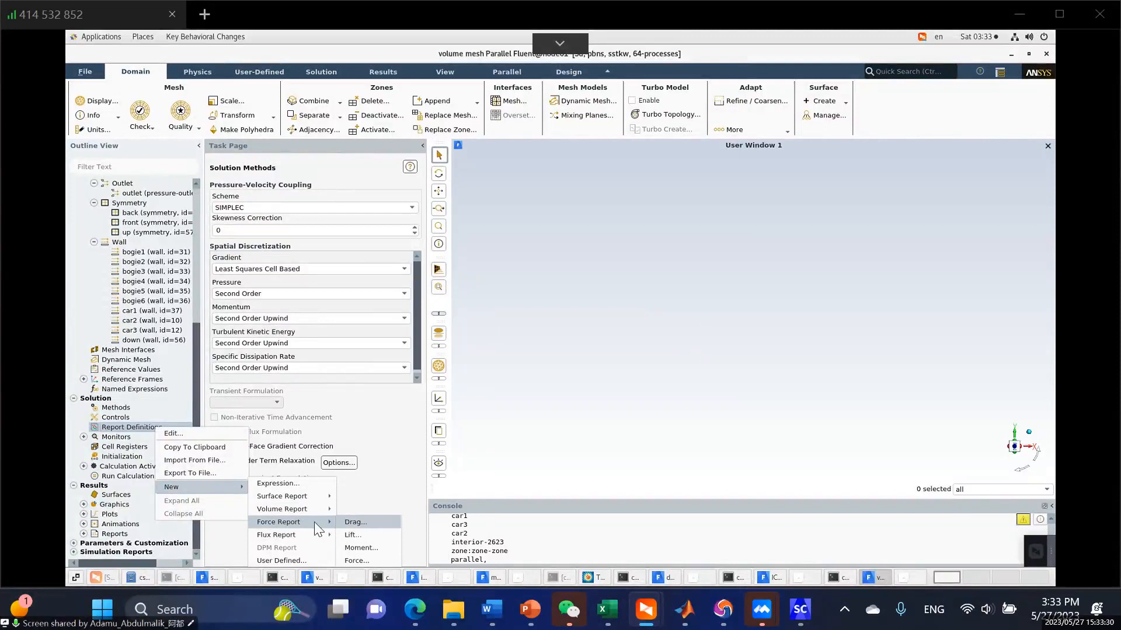
pyautogui.click(368, 521)
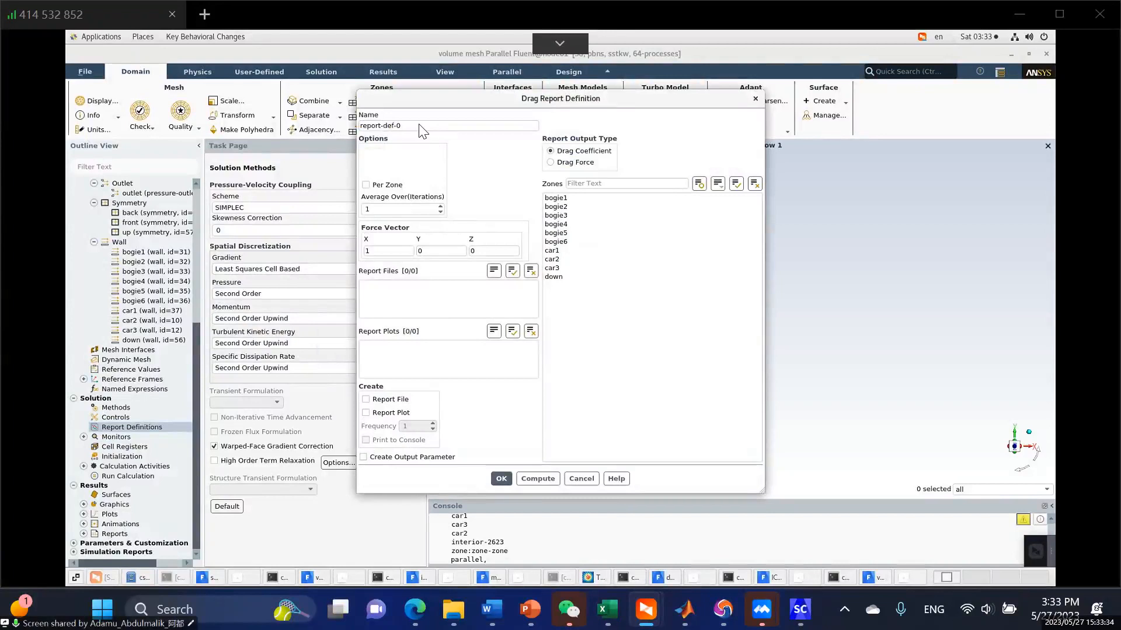
pyautogui.moveTo(419, 124); pyautogui.dragTo(336, 125)
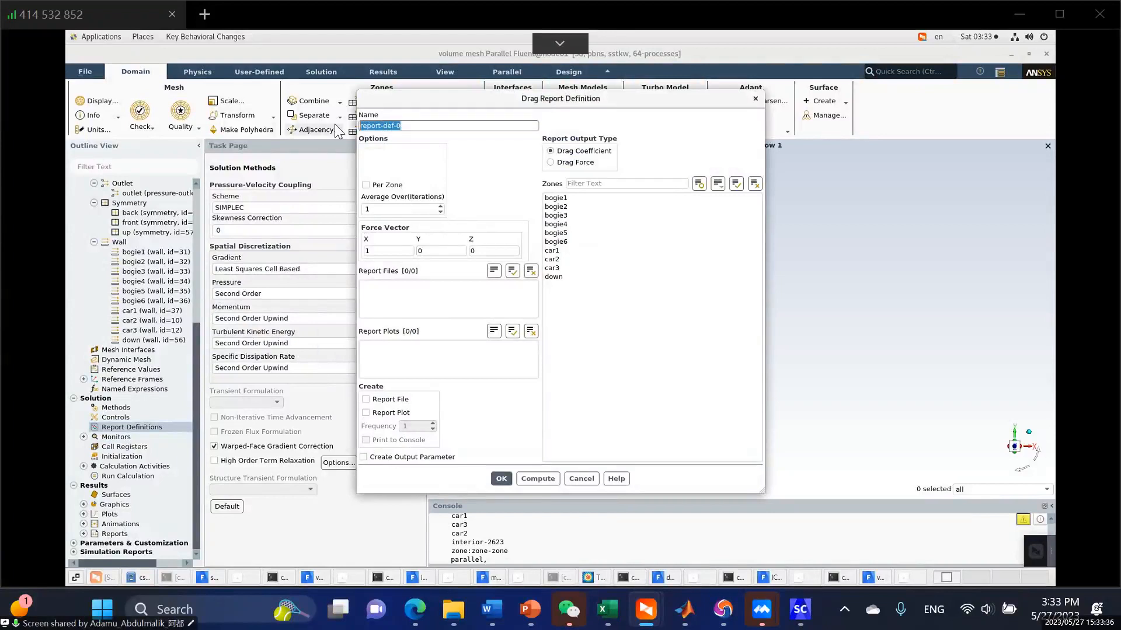
pyautogui.write('fx')
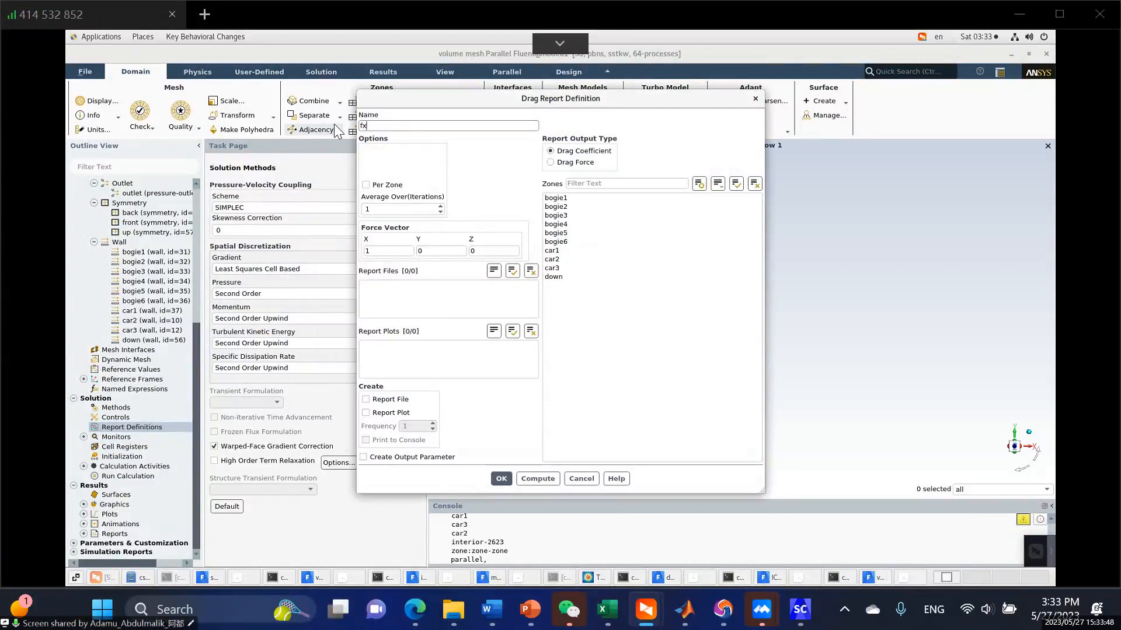
# Set the report output type to Drag Force and select all bogie and car zones, leaving out down
pyautogui.click(560, 164)
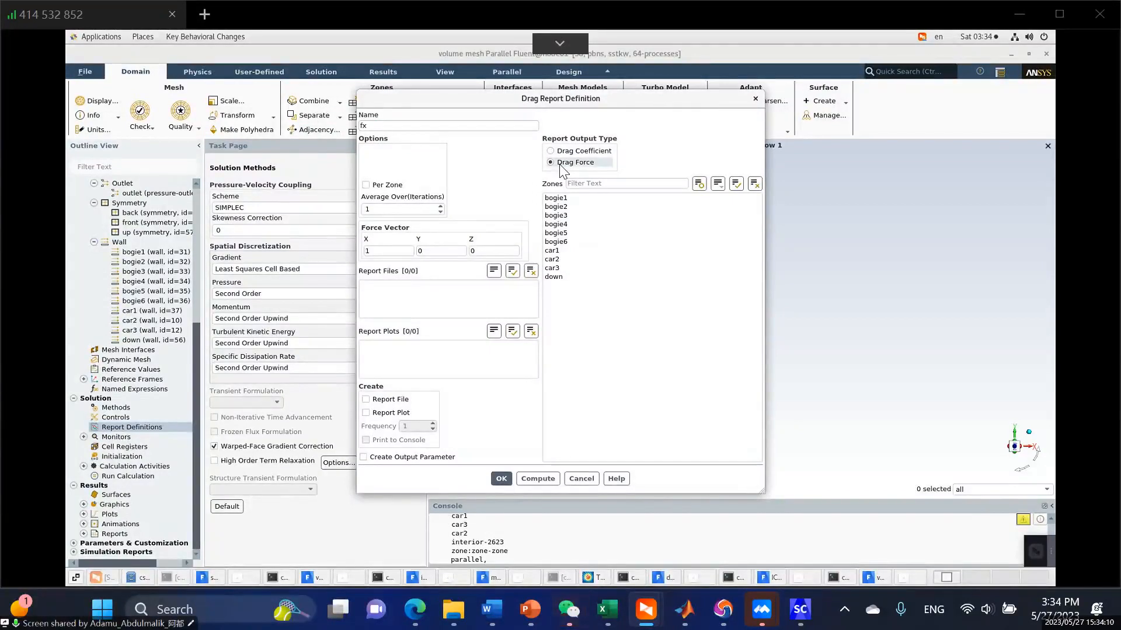
pyautogui.click(568, 151)
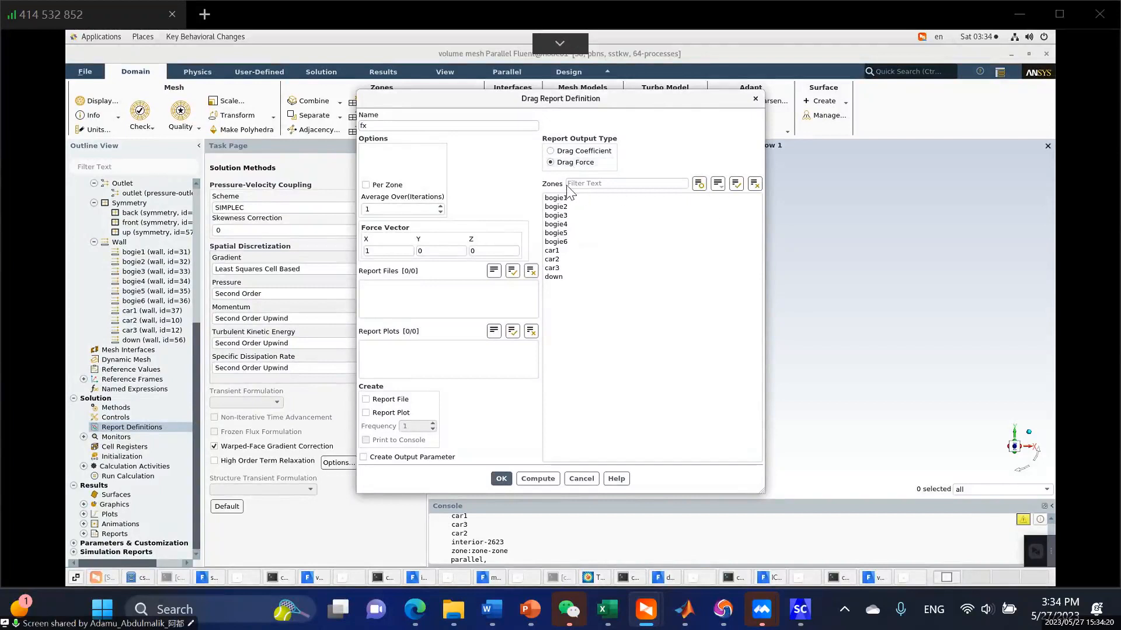
pyautogui.click(738, 184)
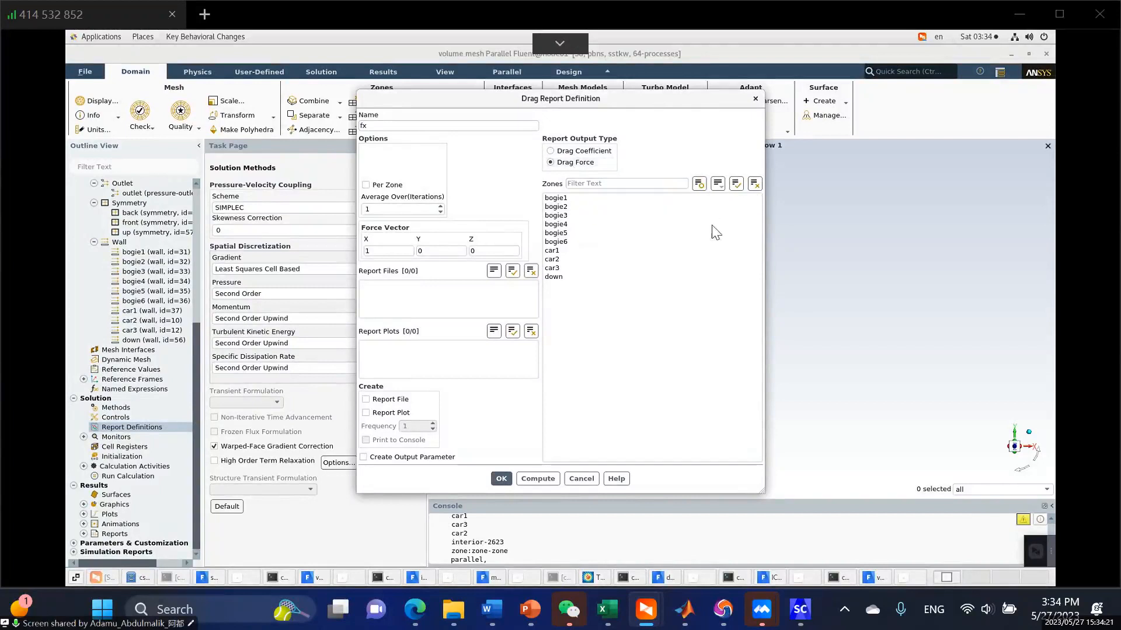
pyautogui.click(554, 277)
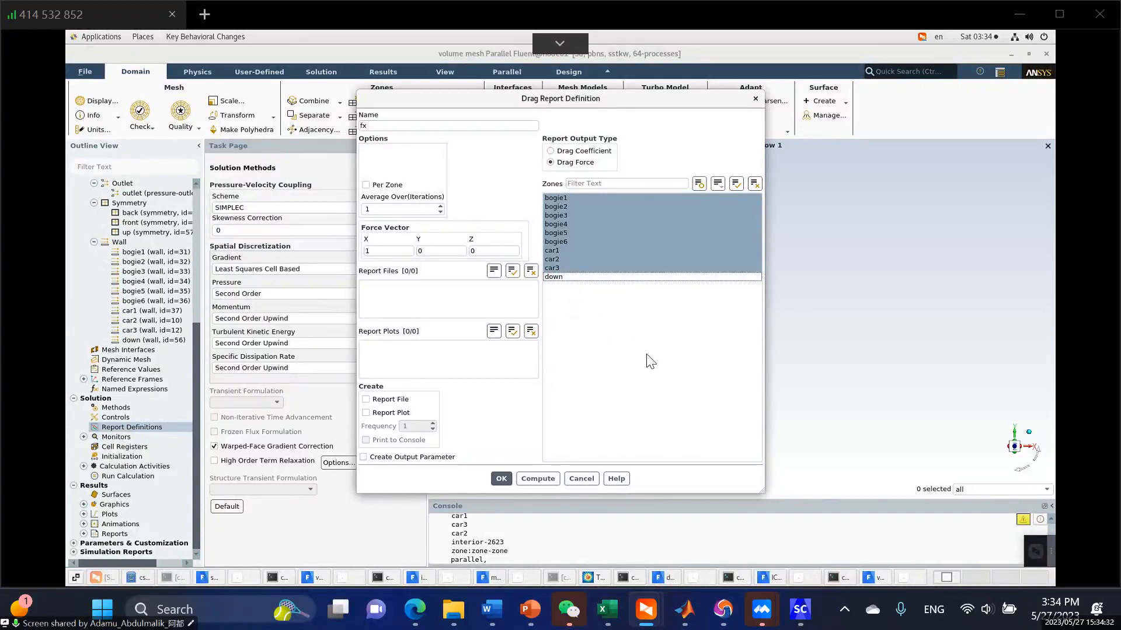
# Keep all zones except down selected for fx, enable per-zone output and report file creation, and save the definition
pyautogui.click(736, 186)
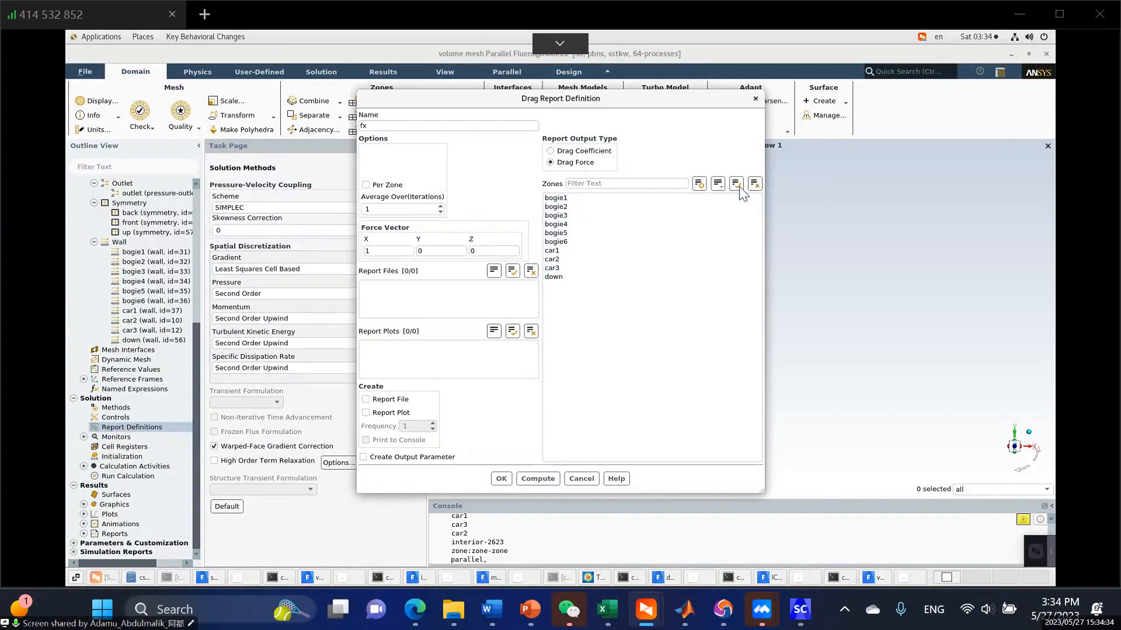
pyautogui.click(606, 278)
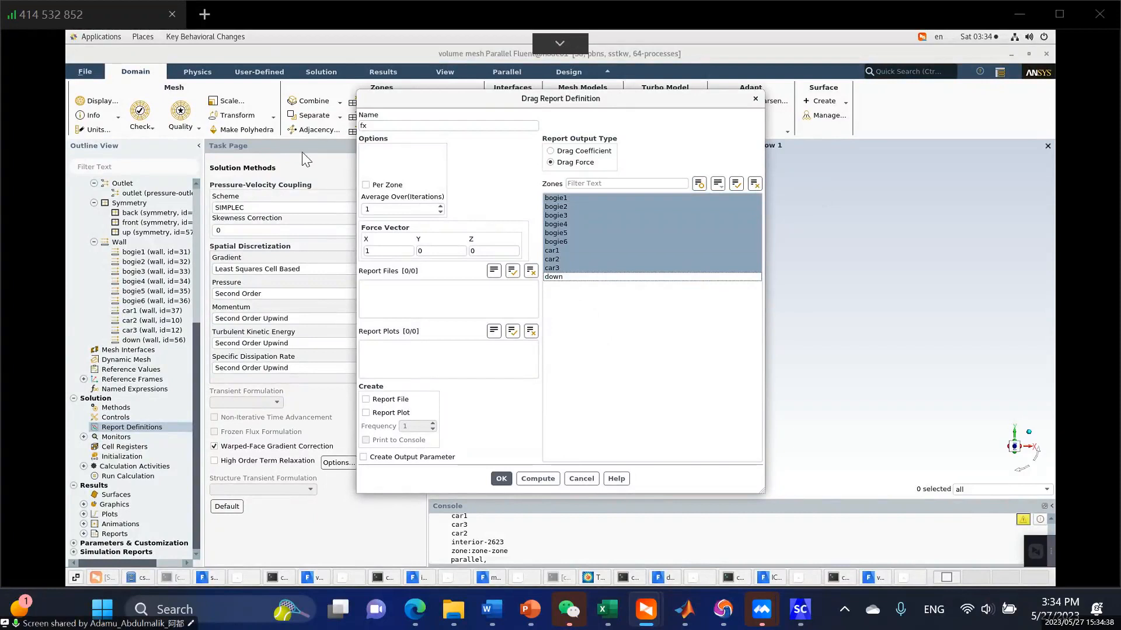
pyautogui.click(375, 188)
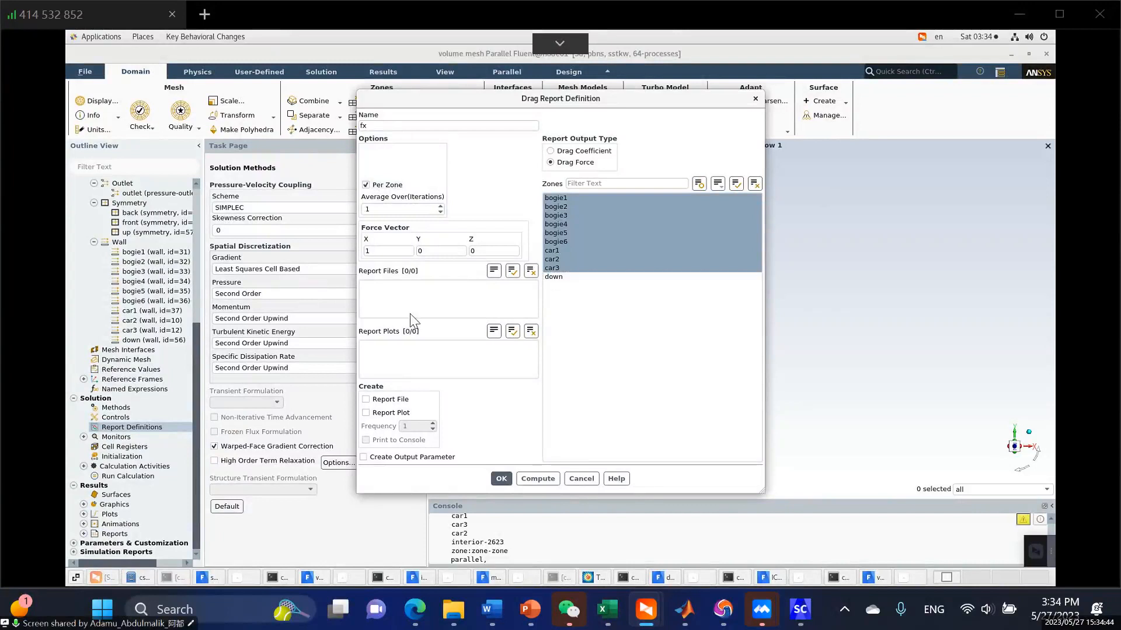
pyautogui.click(382, 400)
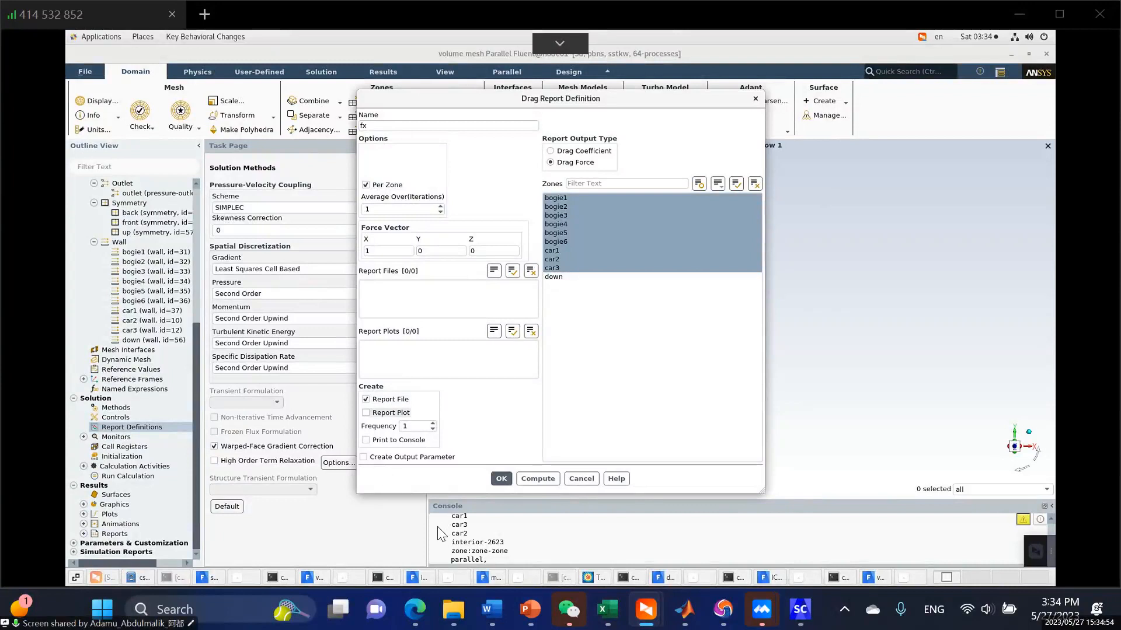
pyautogui.click(501, 479)
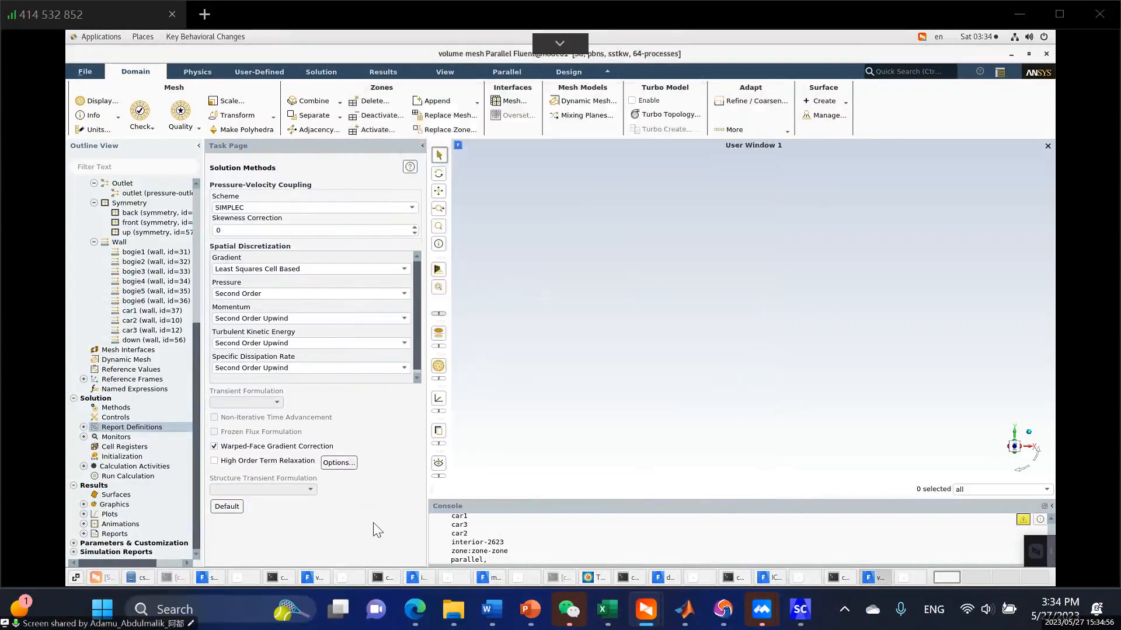
# Copy the fx report definition and name the copy fz
pyautogui.click(84, 428)
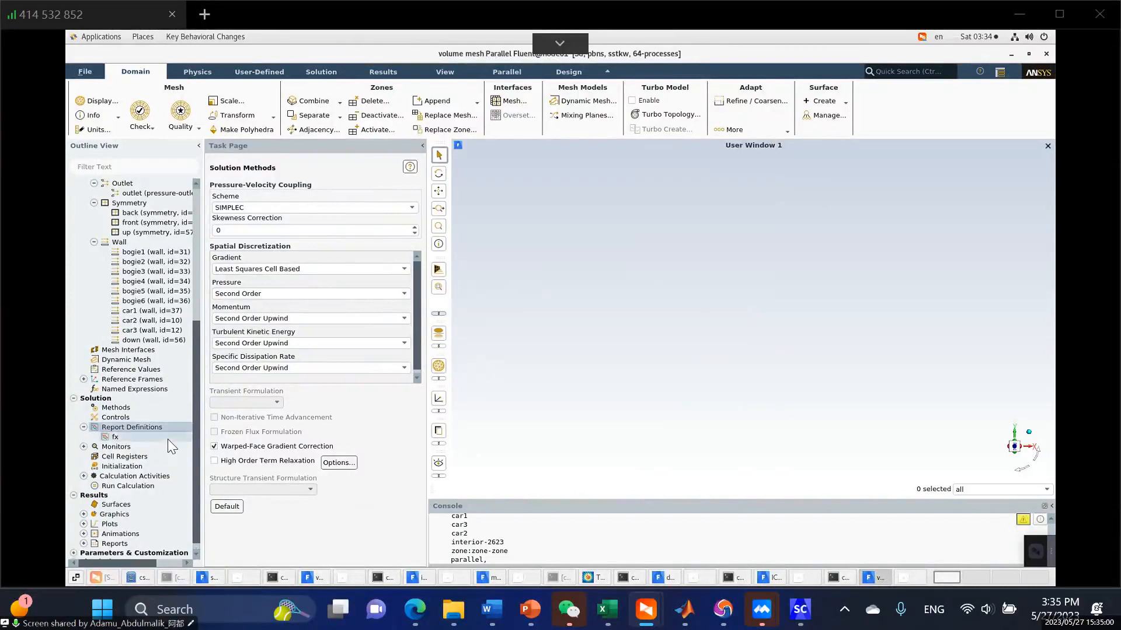
pyautogui.rightClick(127, 436)
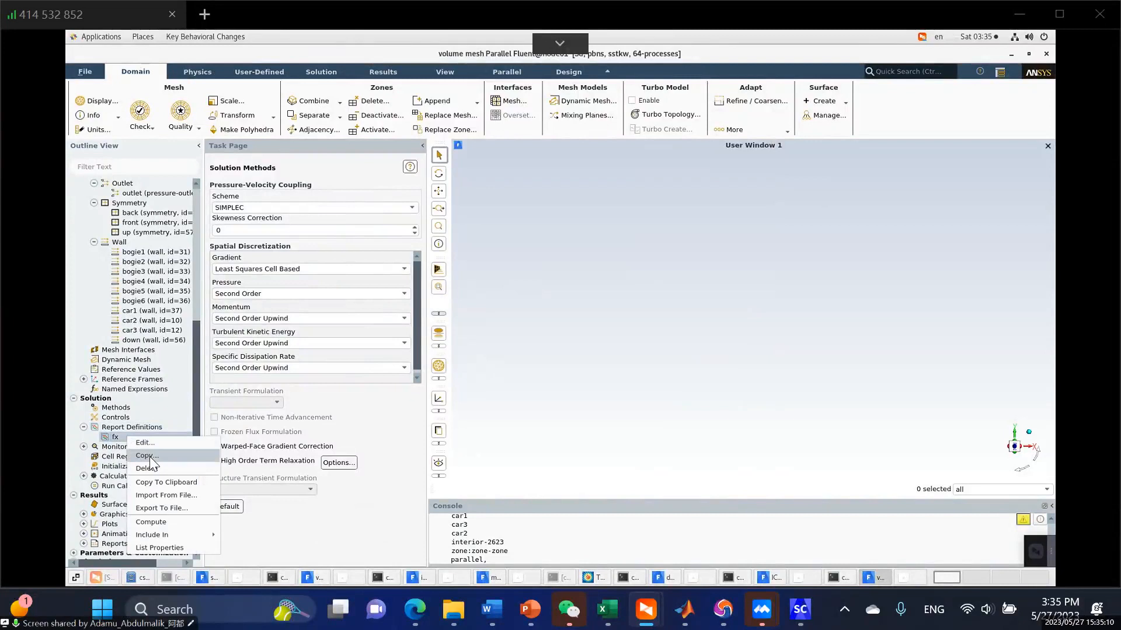
pyautogui.click(150, 456)
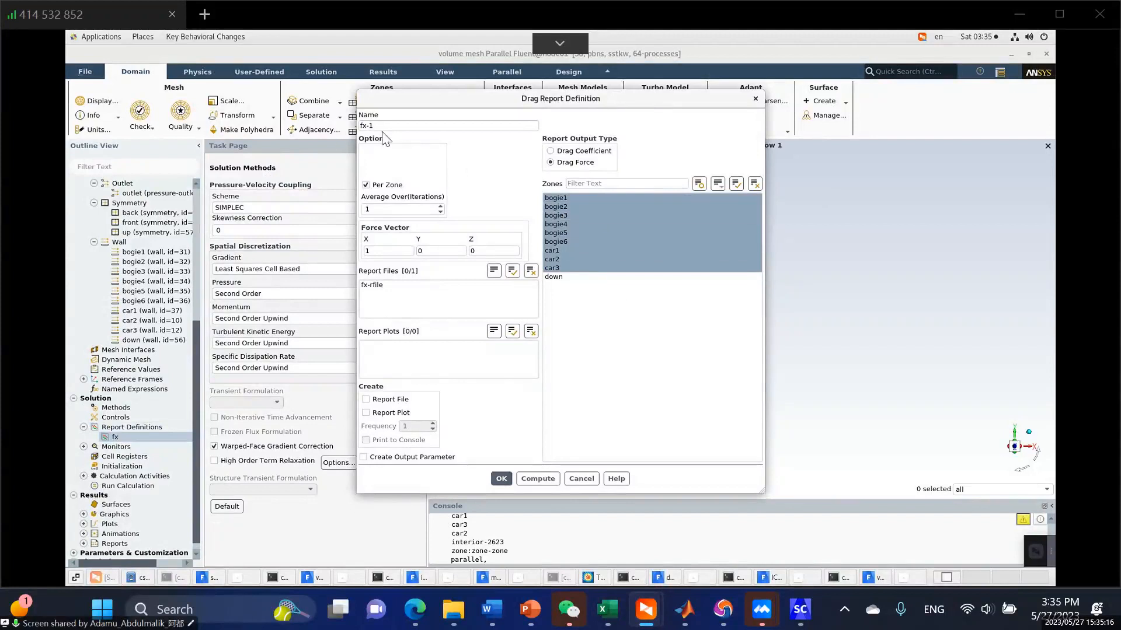
pyautogui.moveTo(365, 126); pyautogui.dragTo(363, 127)
# Set the fz force vector to X 0 and Z 1, enable report file creation and save the definition
pyautogui.moveTo(371, 253); pyautogui.dragTo(361, 253)
pyautogui.write('0')
pyautogui.doubleClick(493, 252)
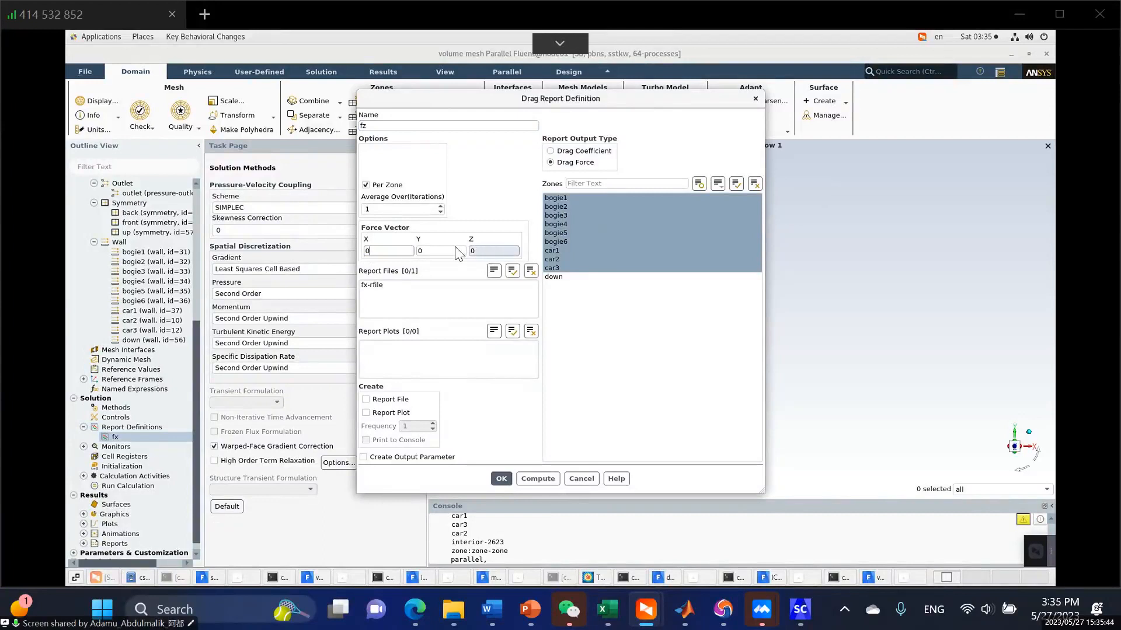
pyautogui.write('1')
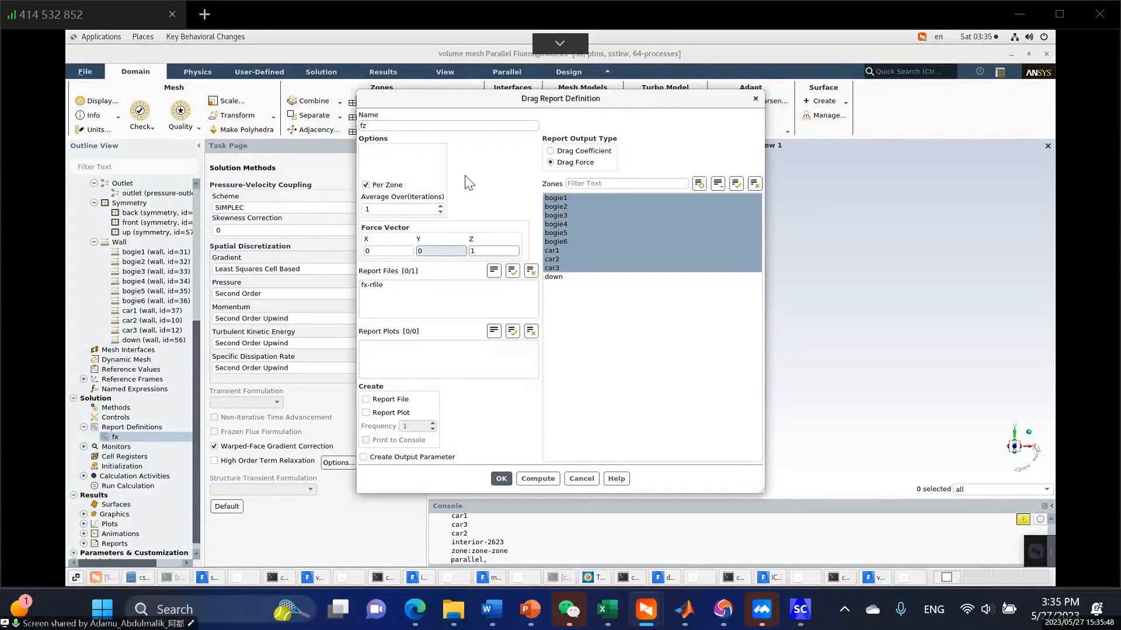
pyautogui.click(397, 402)
pyautogui.click(499, 478)
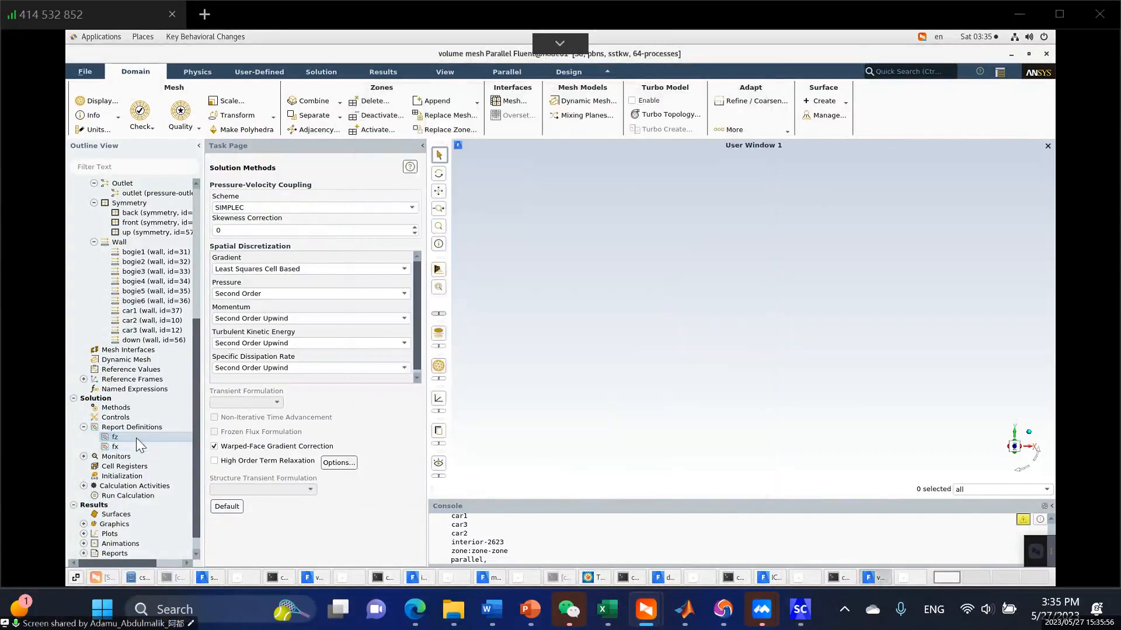
# Copy the fz report definition and name the copy fy
pyautogui.rightClick(136, 438)
pyautogui.click(152, 456)
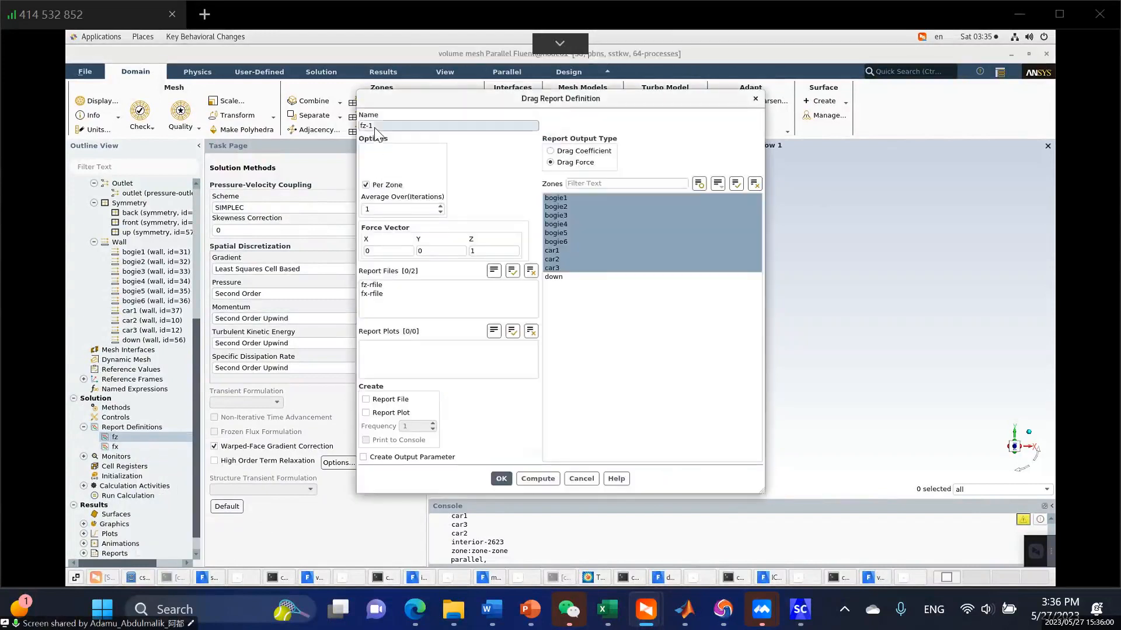
pyautogui.moveTo(364, 125); pyautogui.dragTo(363, 125)
pyautogui.press('BackSpace')
pyautogui.write('y')
# Set the fy force vector to Y 1 and Z 0, enable report file creation and save the definition
pyautogui.doubleClick(472, 252)
pyautogui.write('0')
pyautogui.doubleClick(435, 252)
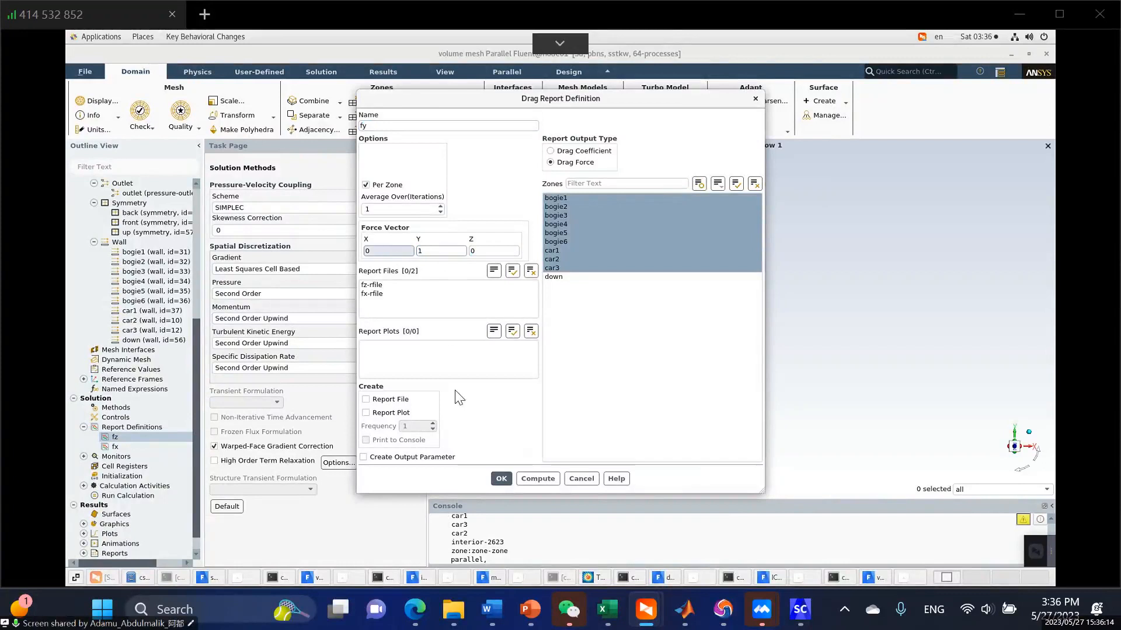
pyautogui.click(407, 400)
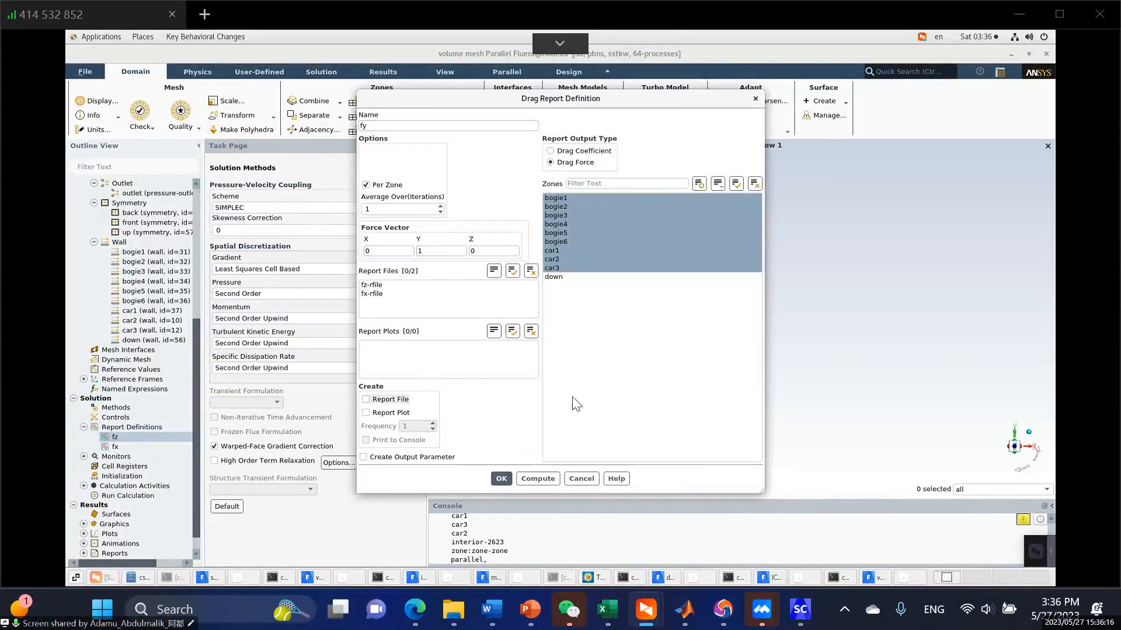
pyautogui.click(502, 478)
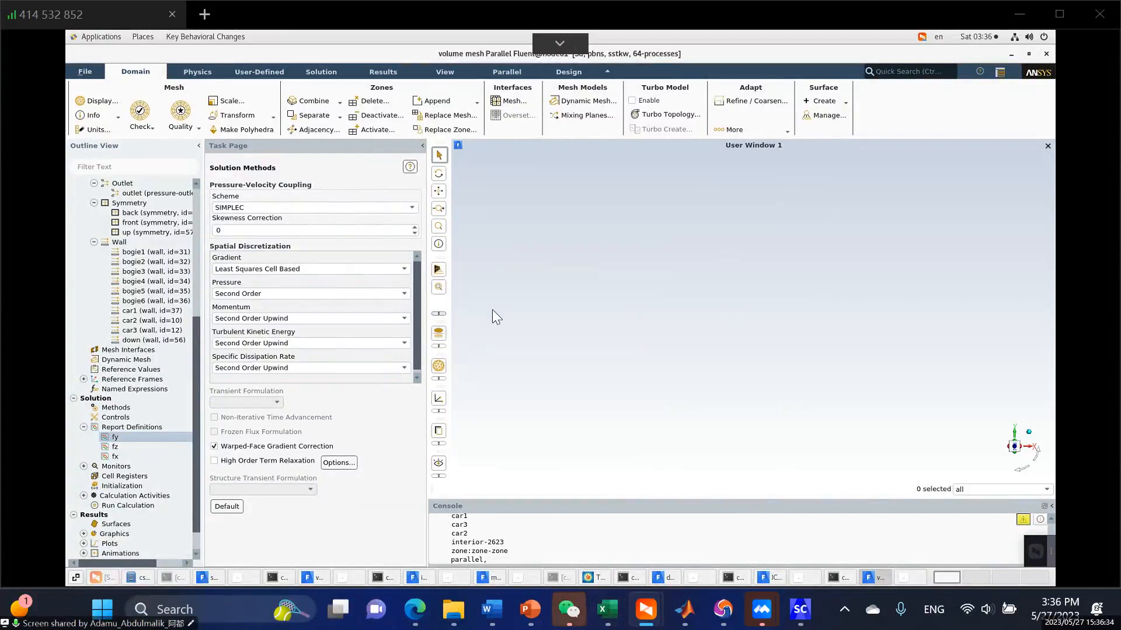
# Copy the fy report definition, name the copy cx and set its report output type to Drag Coefficient
pyautogui.rightClick(126, 436)
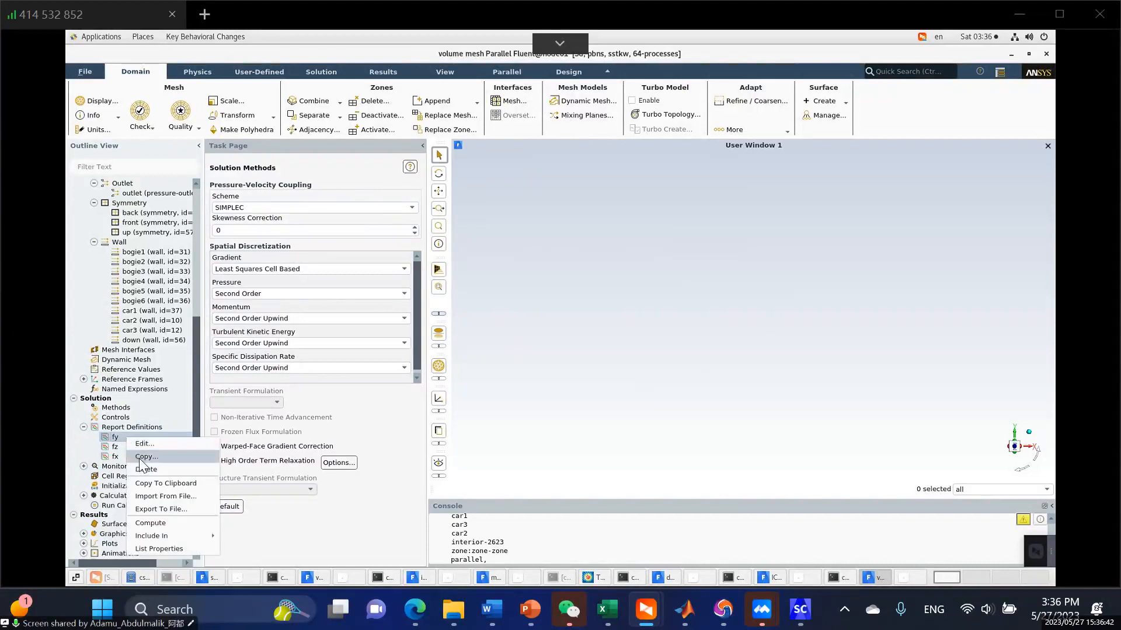
pyautogui.click(139, 458)
pyautogui.moveTo(391, 124); pyautogui.dragTo(362, 133)
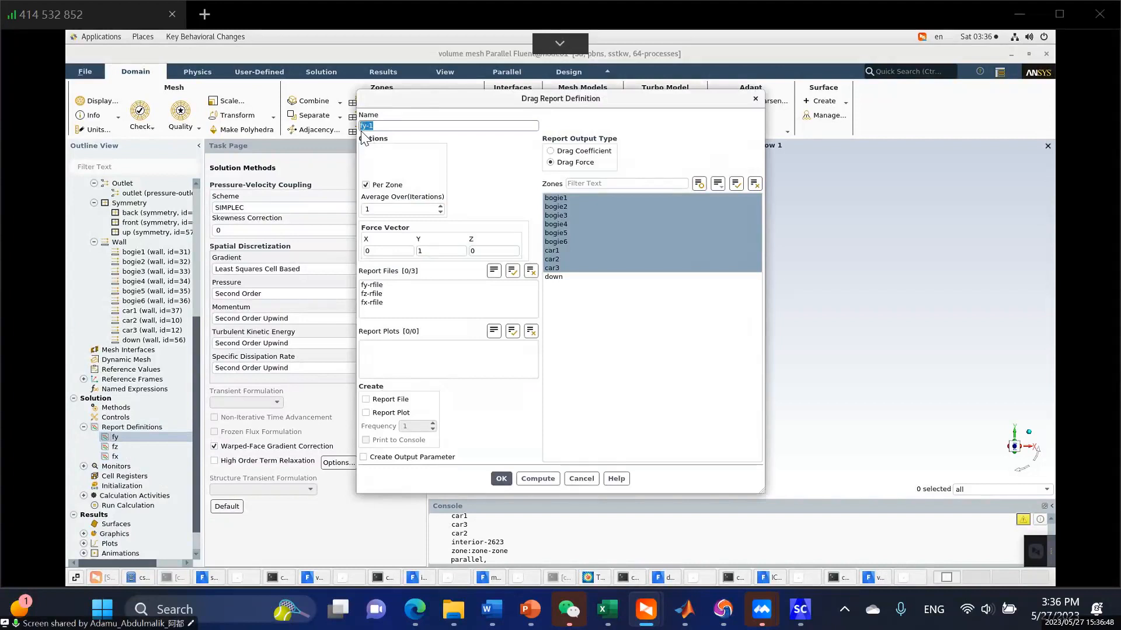
pyautogui.write('cx')
pyautogui.click(551, 152)
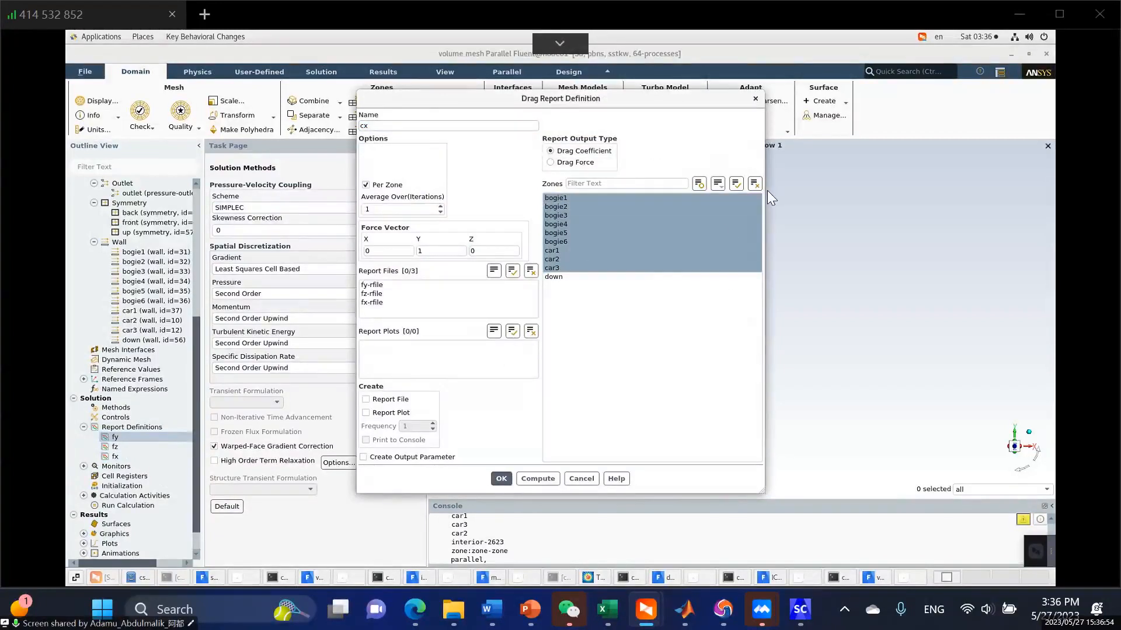
# Clear the zone selection of cx and pick only the first car's zones: bogie1, bogie2 and car1
pyautogui.click(754, 183)
pyautogui.click(586, 197)
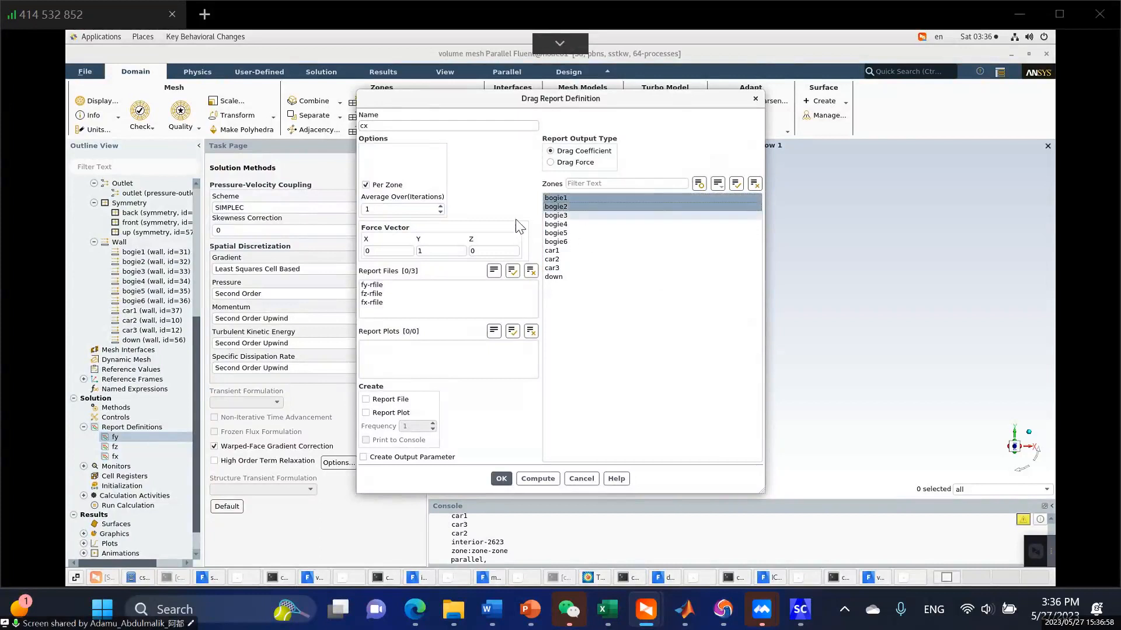
pyautogui.click(561, 206)
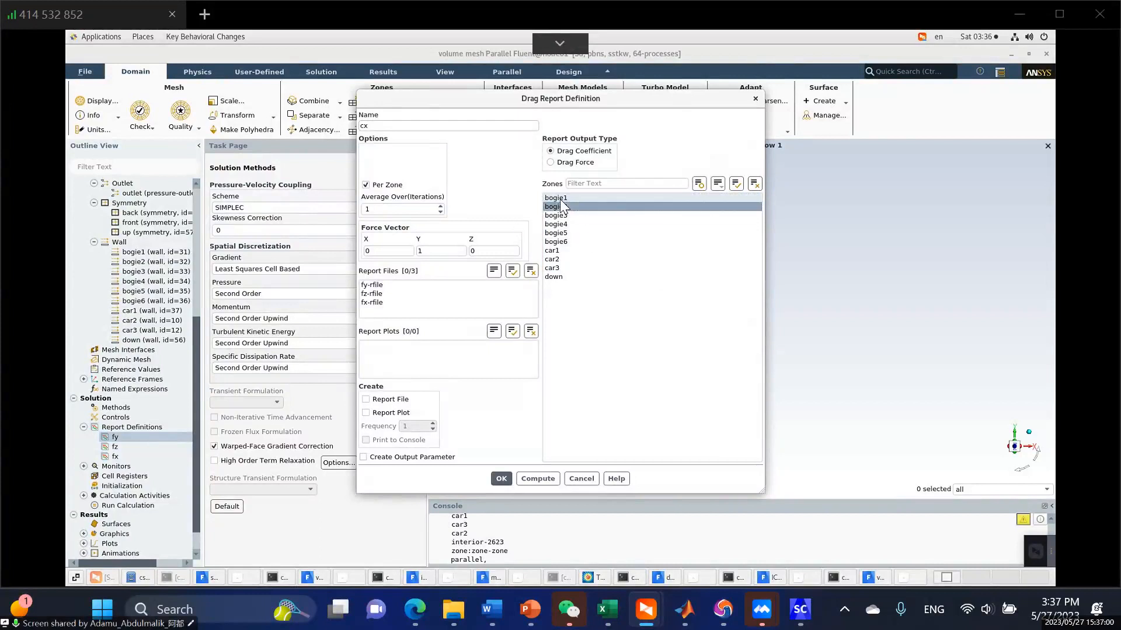
pyautogui.click(554, 251)
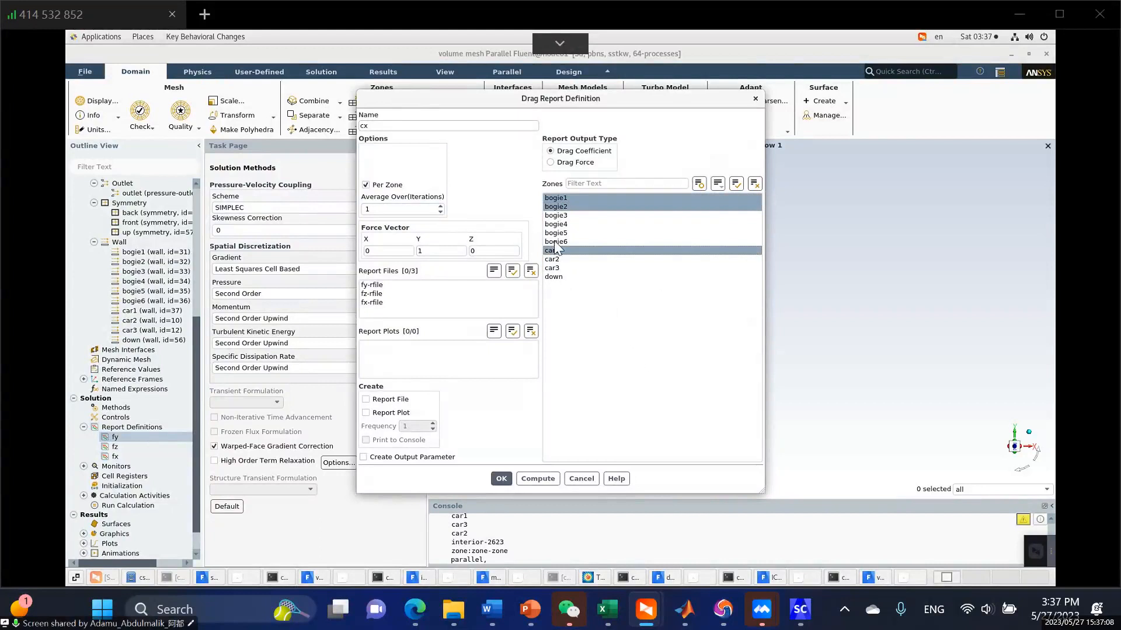
pyautogui.click(565, 199)
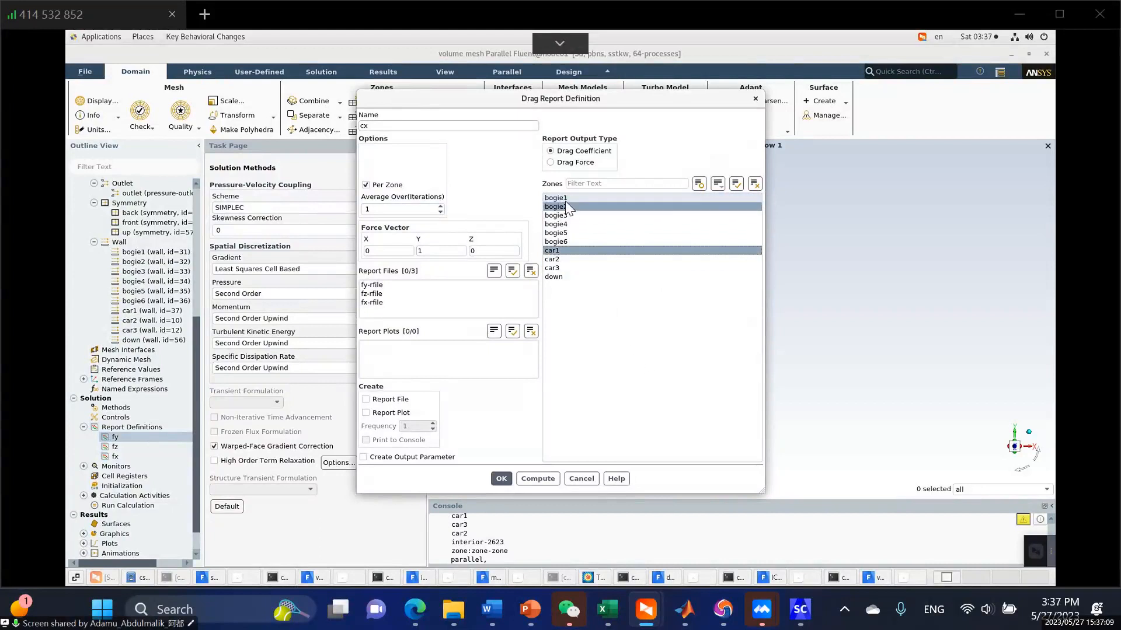
# Rename the drag coefficient definition as cx1, keep bogie1, bogie2 and car1 selected, and save it
pyautogui.click(373, 125)
pyautogui.write('1')
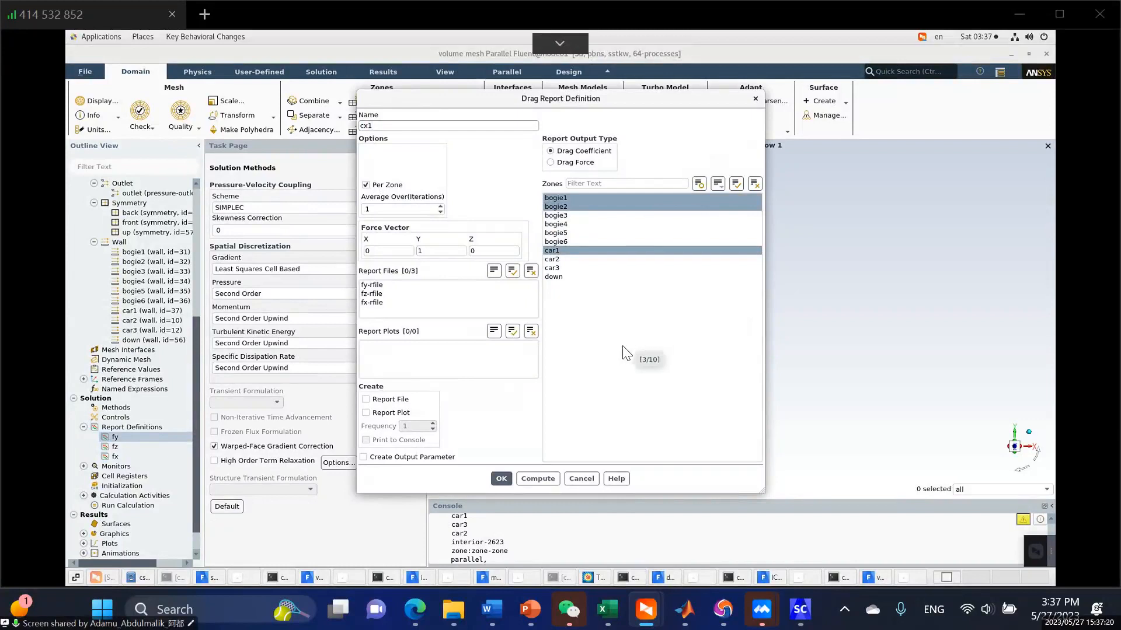
pyautogui.click(563, 199)
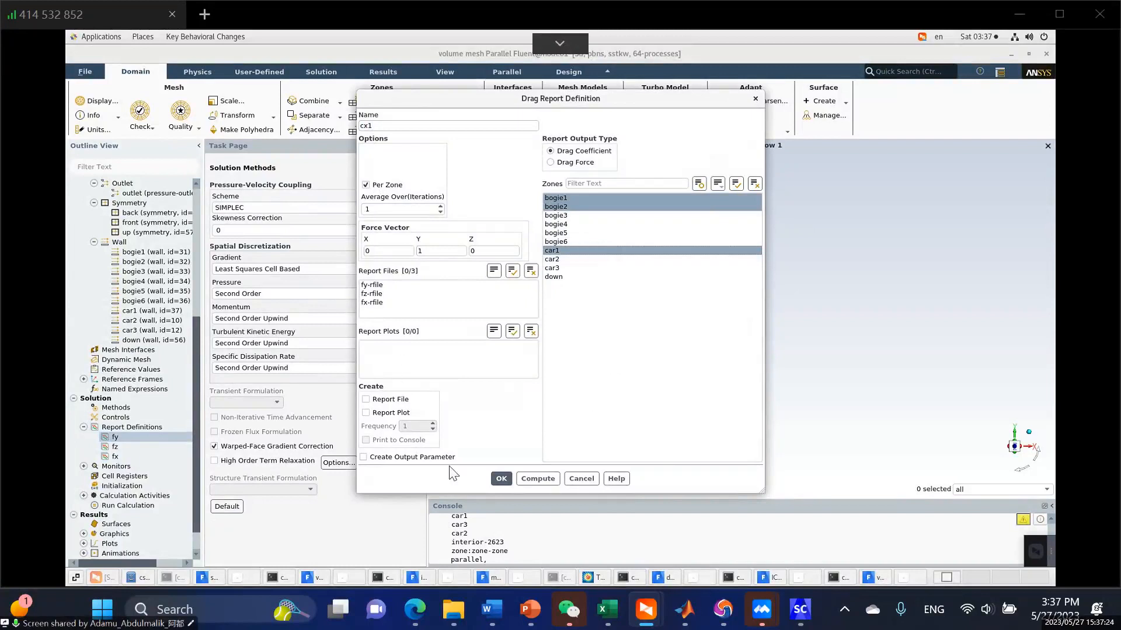
pyautogui.click(502, 478)
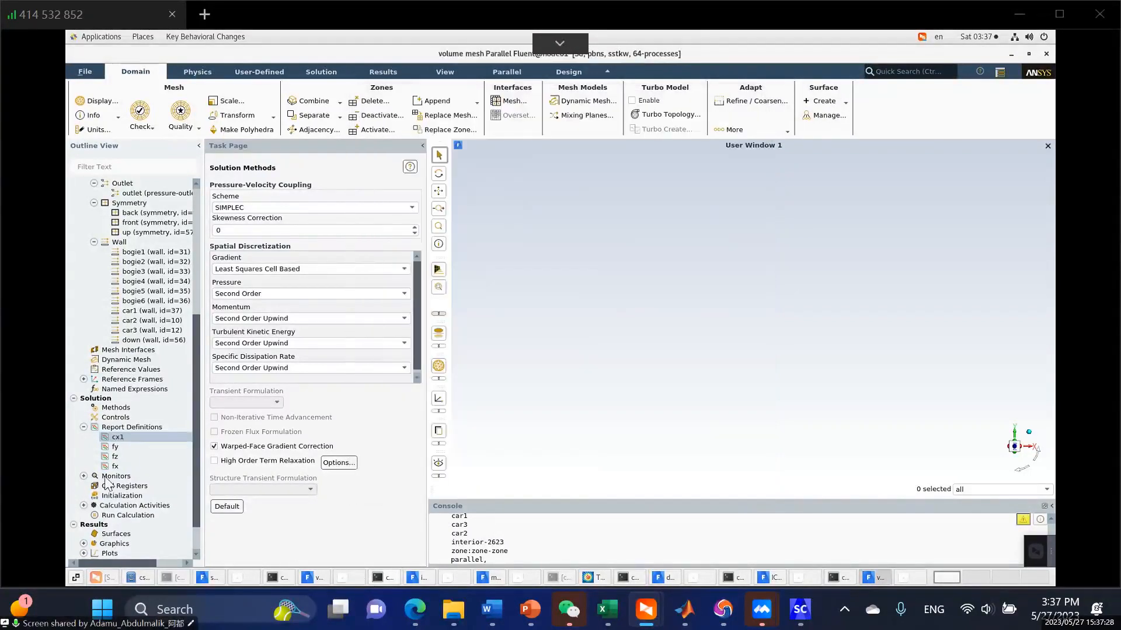
# Copy the cx1 definition, select only zones bogie3, bogie4 and car2, and name the copy cx2
pyautogui.rightClick(131, 437)
pyautogui.click(159, 458)
pyautogui.click(755, 183)
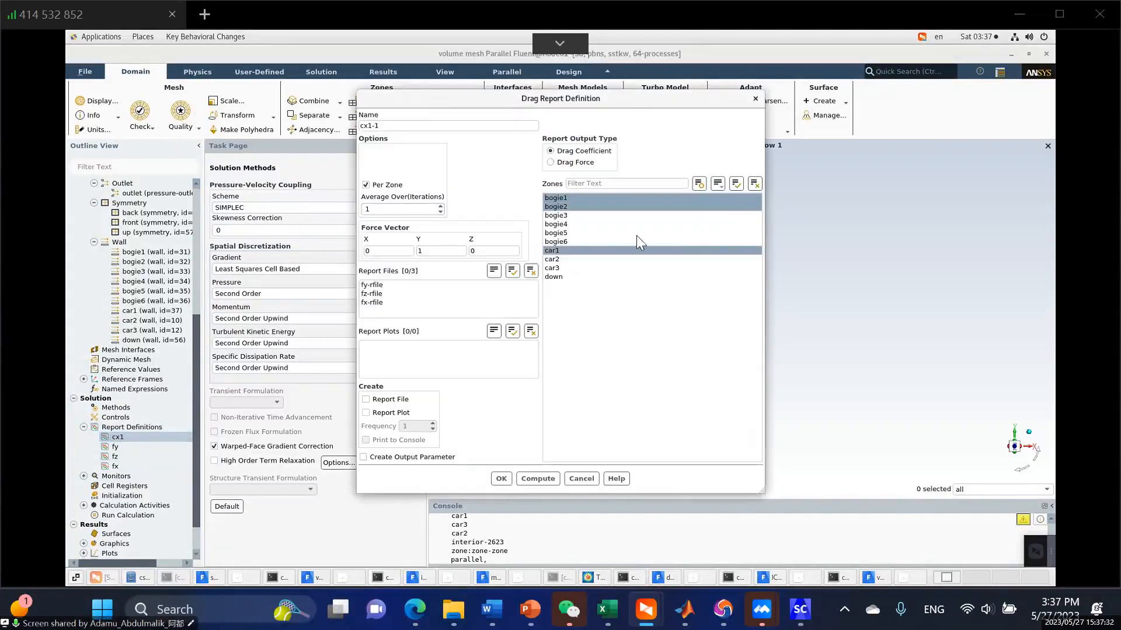
pyautogui.click(563, 218)
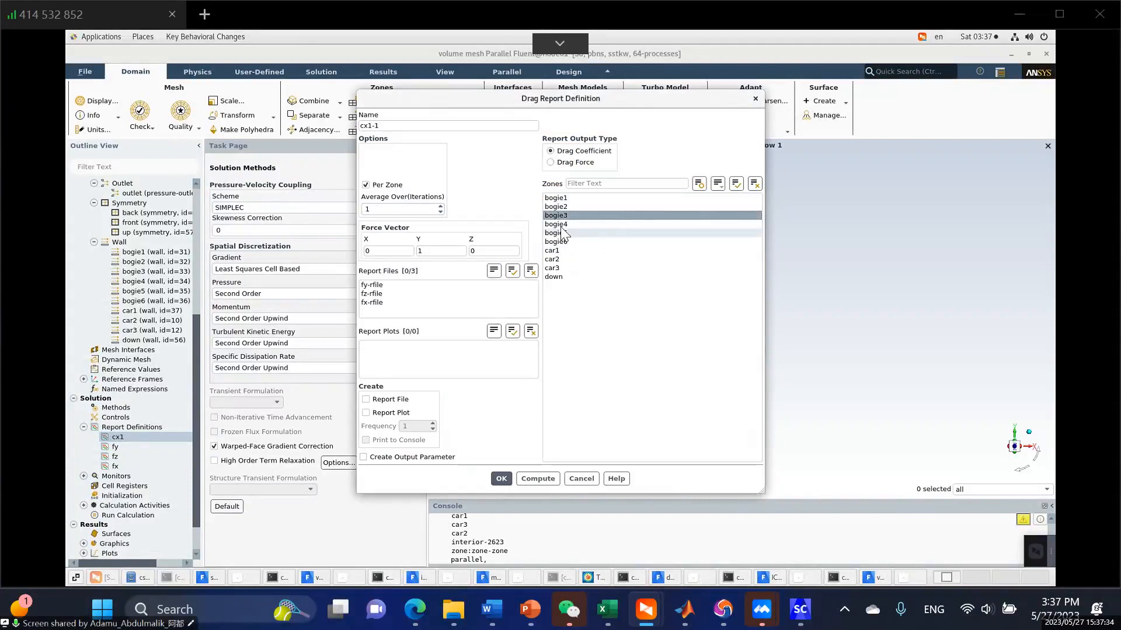
pyautogui.click(556, 224)
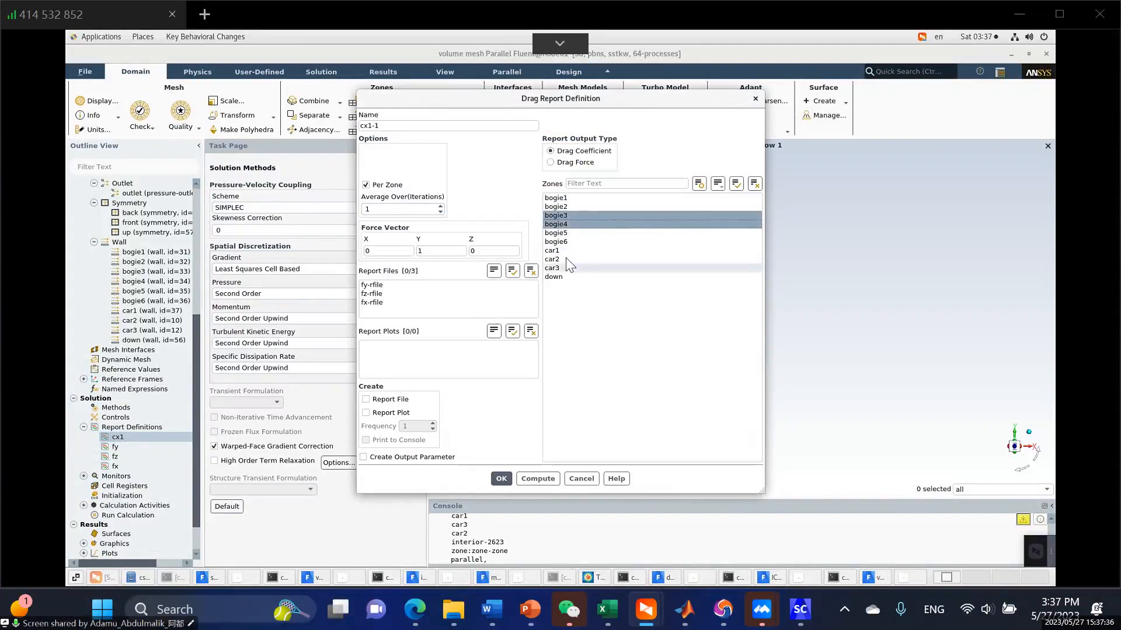
pyautogui.click(562, 259)
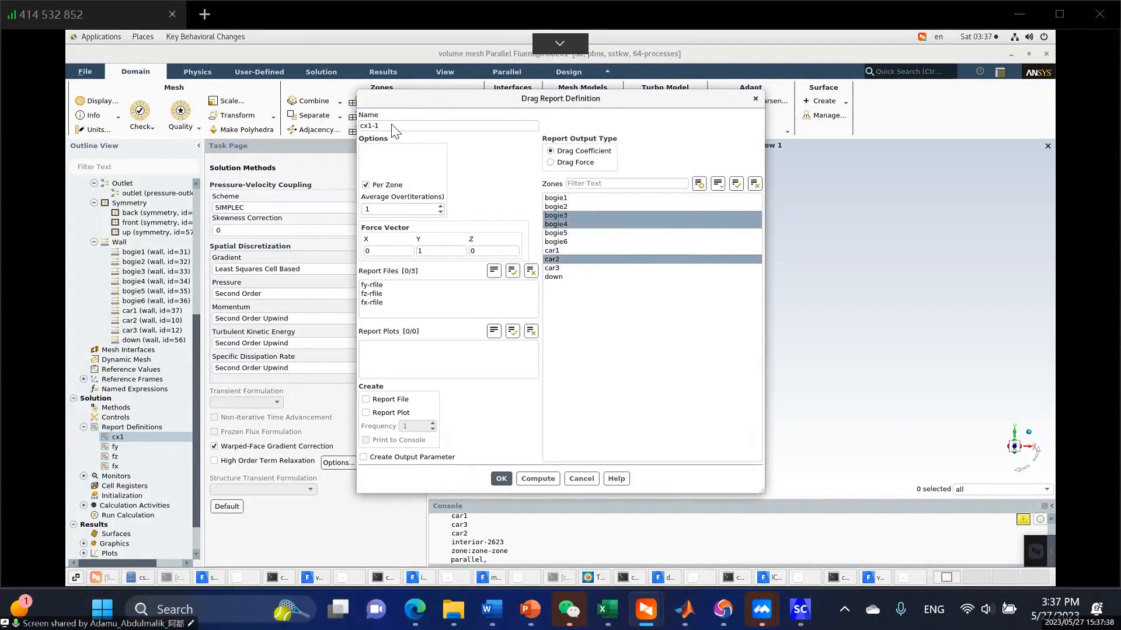
pyautogui.moveTo(395, 126); pyautogui.dragTo(366, 137)
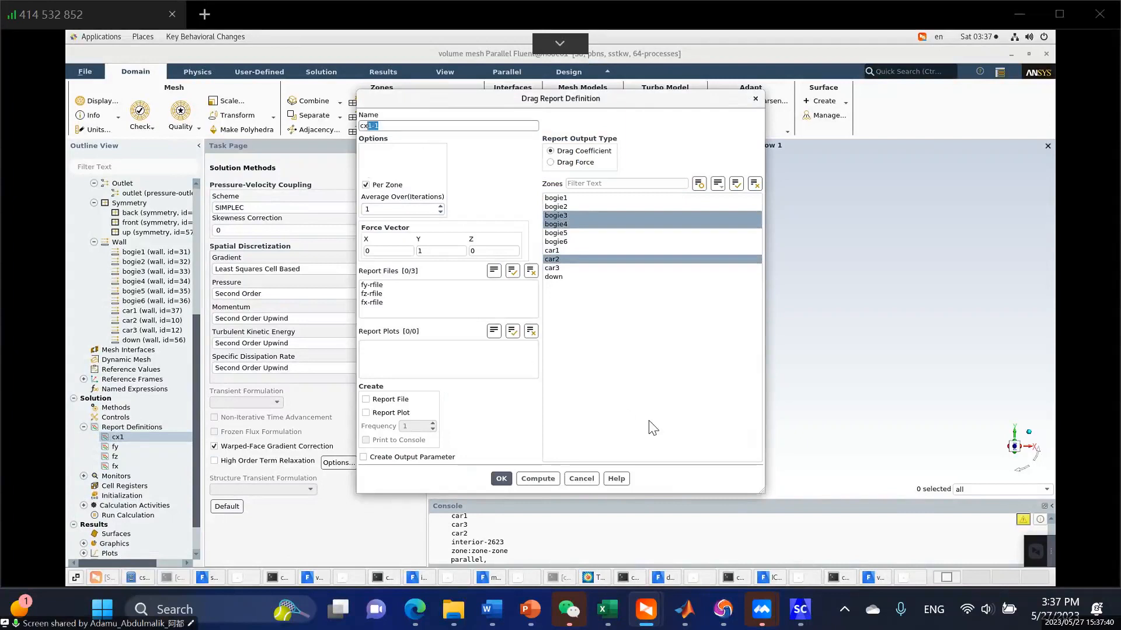
pyautogui.write('2')
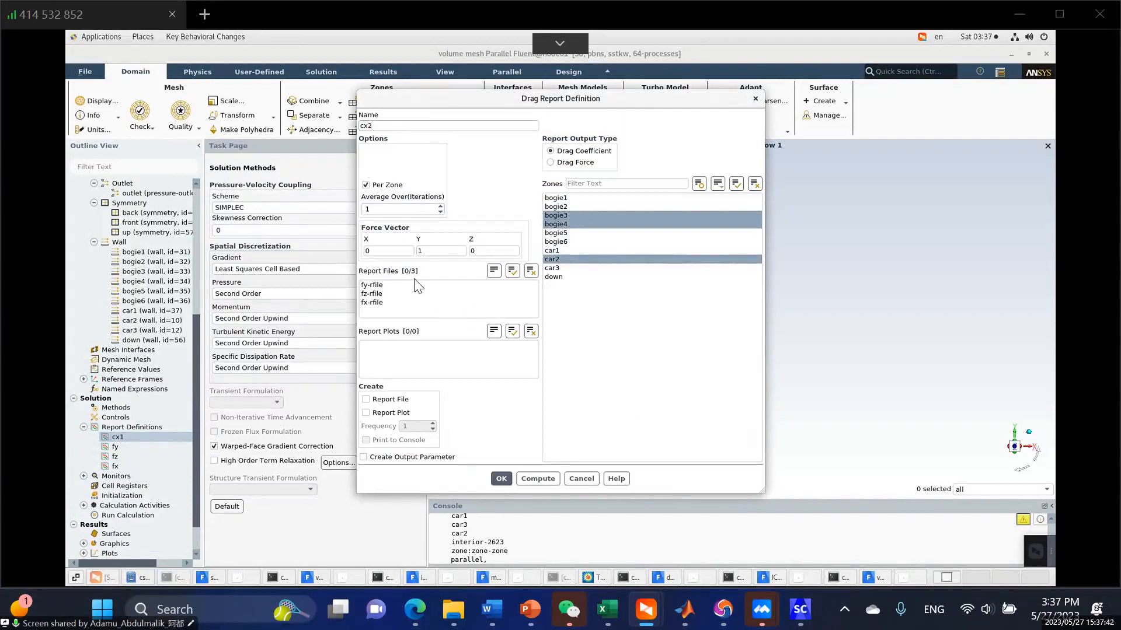
# Clear the Y component of the cx2 force vector, set X to 1 and save the definition
pyautogui.doubleClick(420, 251)
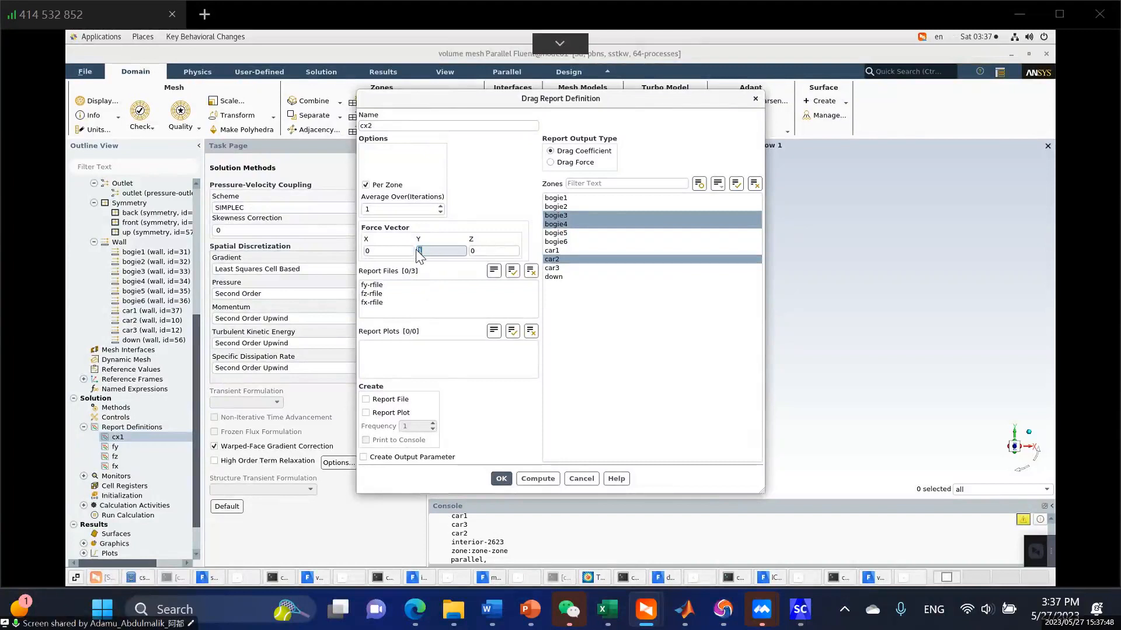
pyautogui.click(652, 373)
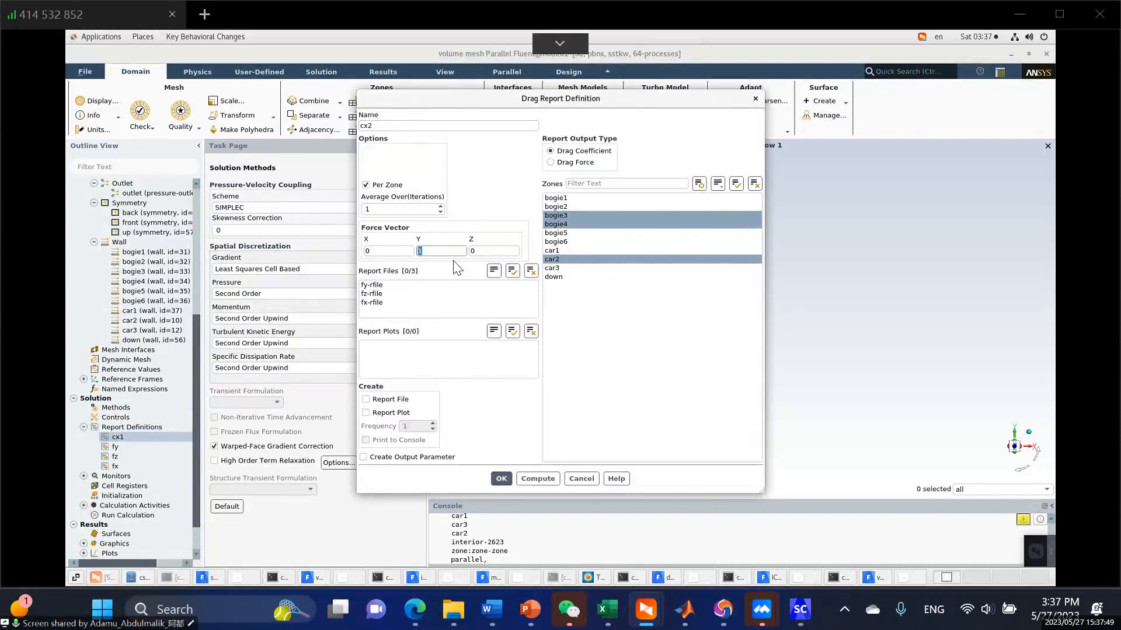
pyautogui.doubleClick(420, 251)
pyautogui.press('BackSpace')
pyautogui.moveTo(377, 252); pyautogui.dragTo(291, 253)
pyautogui.write('1')
pyautogui.click(500, 478)
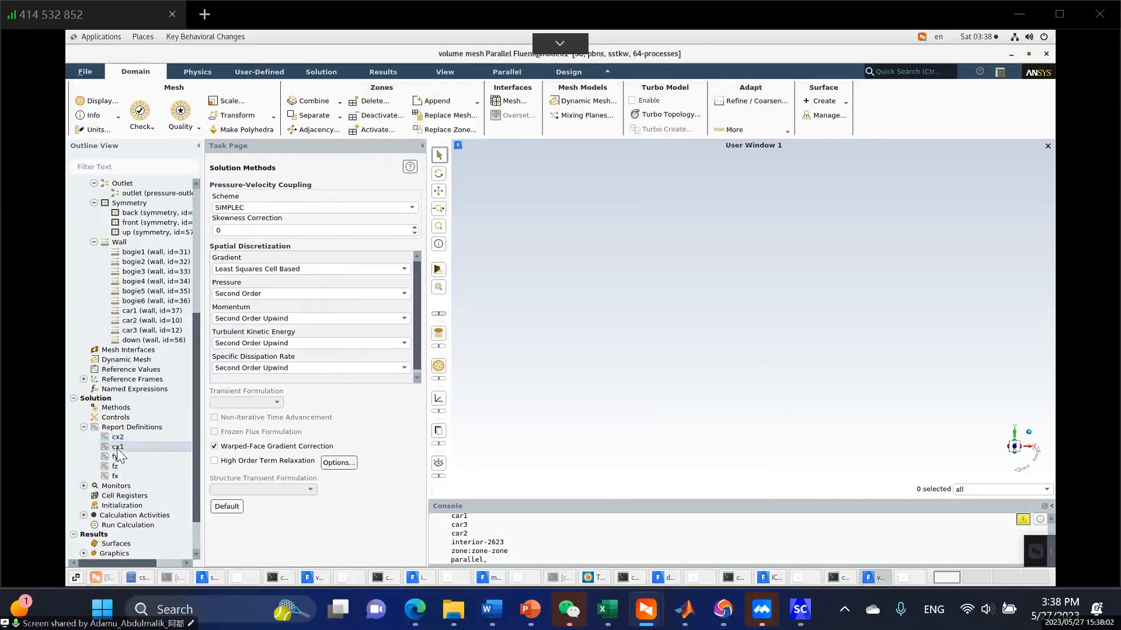
# Set the force vector of the cx1 drag definition to X 1 and Y 0, and save it
pyautogui.rightClick(118, 448)
pyautogui.click(133, 455)
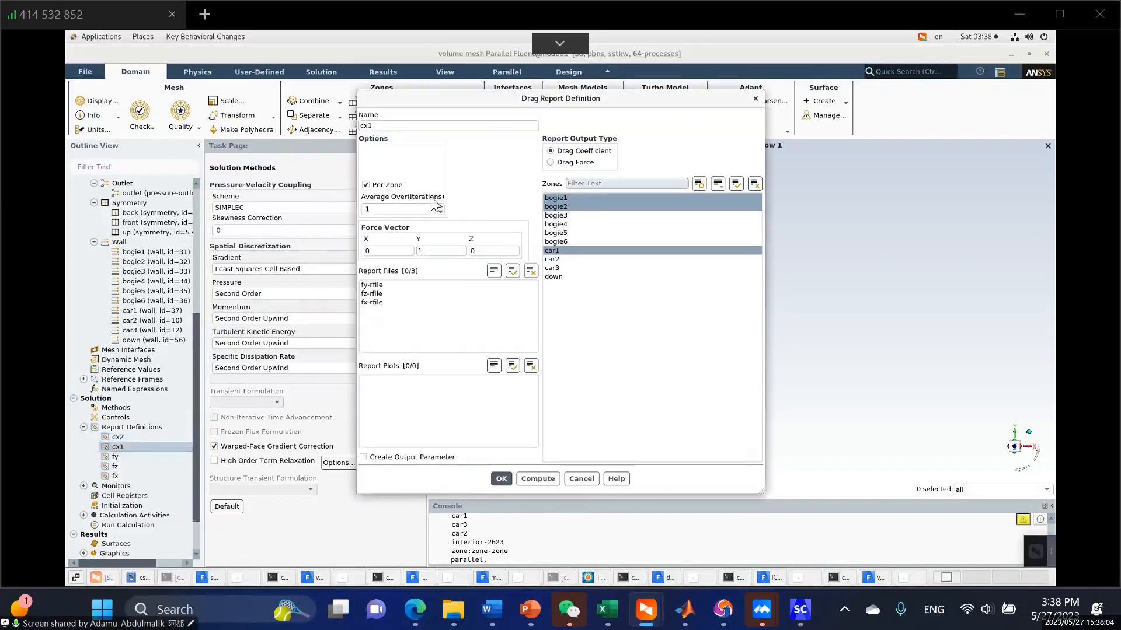
pyautogui.doubleClick(418, 251)
pyautogui.write('0')
pyautogui.doubleClick(378, 251)
pyautogui.write('1')
pyautogui.click(680, 325)
pyautogui.click(500, 479)
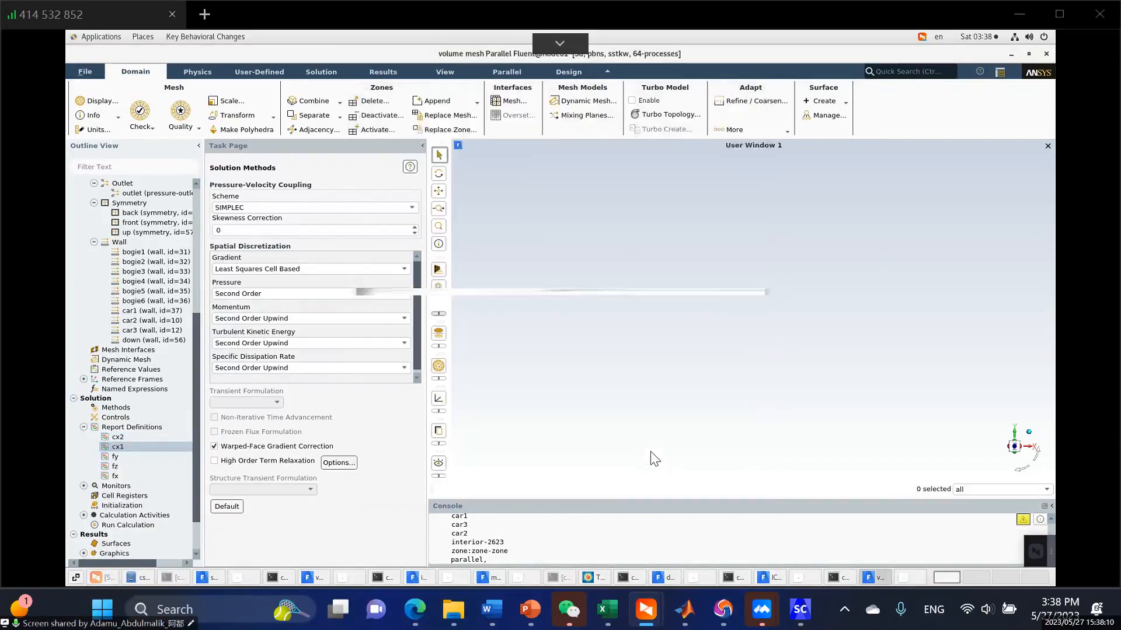
# Copy the cx2 drag definition and select only the third car's zones: bogie5, bogie6 and car3
pyautogui.rightClick(128, 439)
pyautogui.click(151, 461)
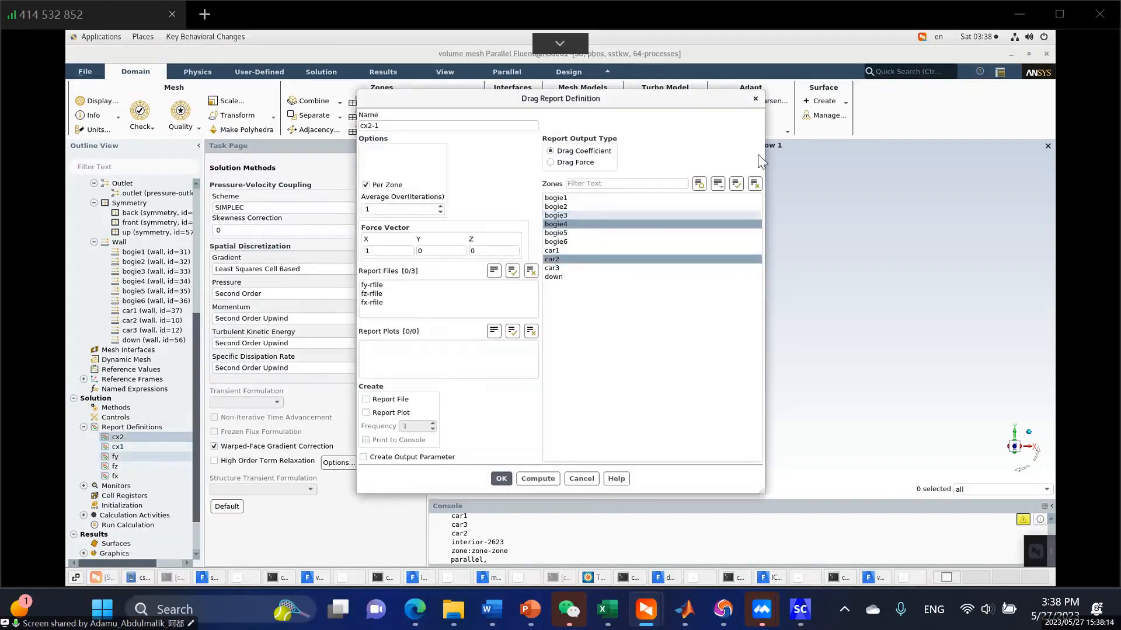
pyautogui.click(755, 184)
pyautogui.click(572, 233)
pyautogui.click(571, 242)
pyautogui.click(561, 268)
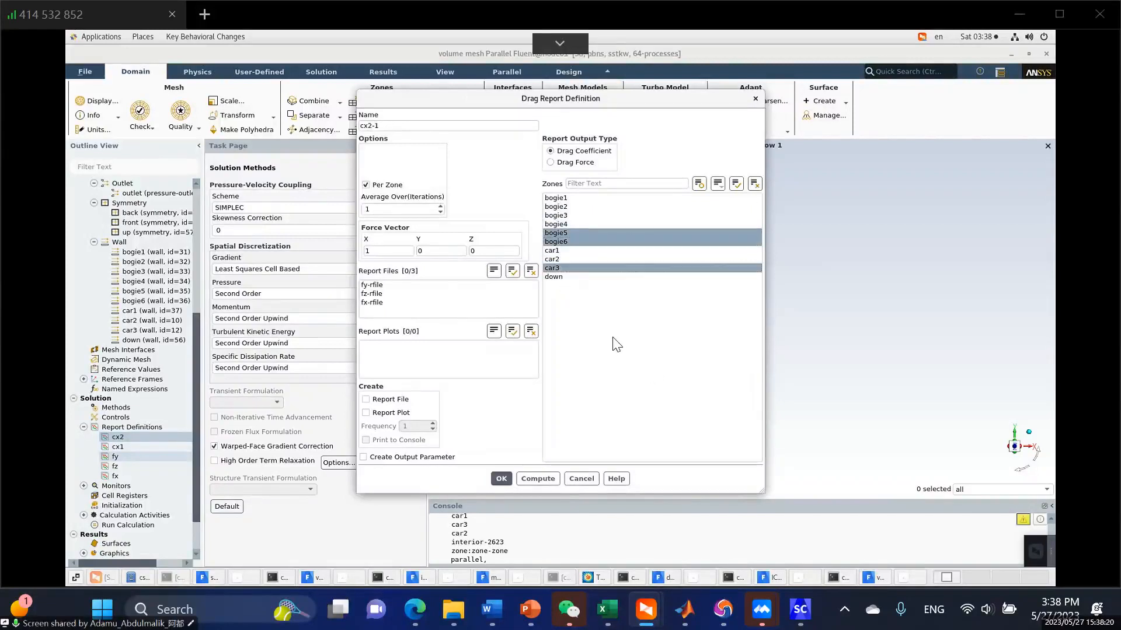
# Rename the copied drag definition as cx3 and save it
pyautogui.click(379, 125)
pyautogui.moveTo(380, 126); pyautogui.dragTo(367, 126)
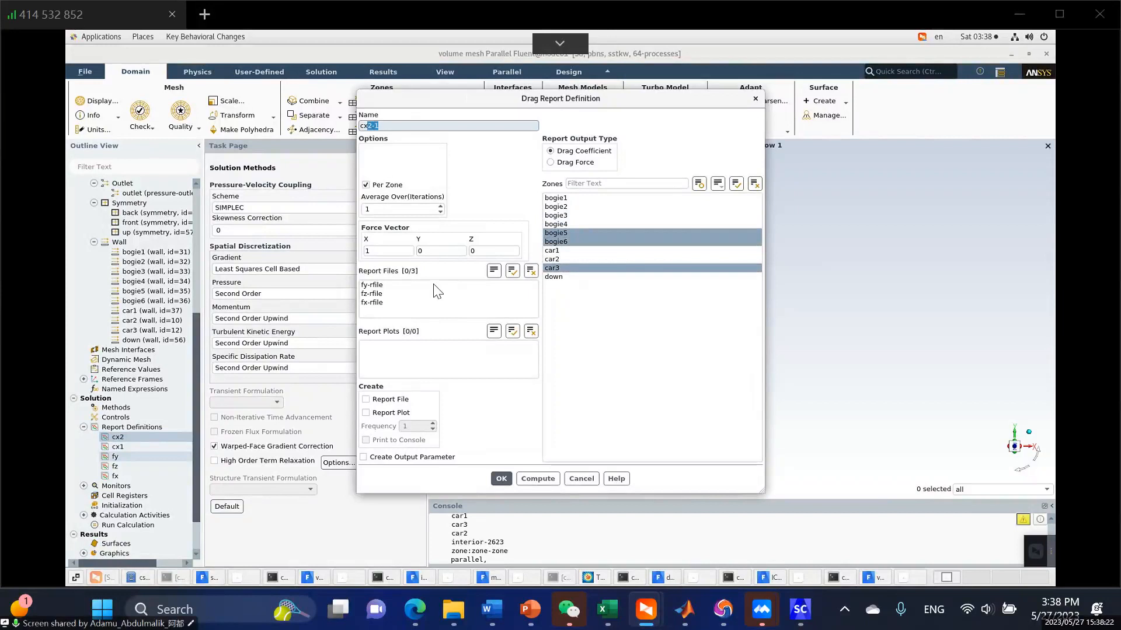
pyautogui.write('3')
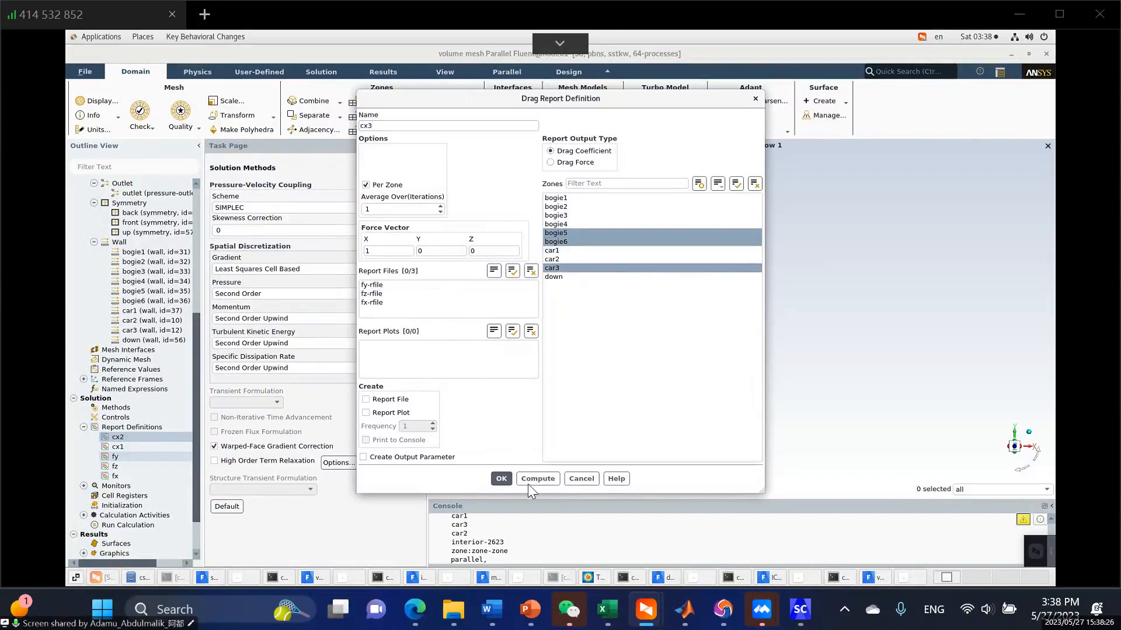
pyautogui.click(499, 479)
# Open the residual monitor settings and set the continuity absolute criterion to 0.000001
pyautogui.scroll(-2, 132, 436)
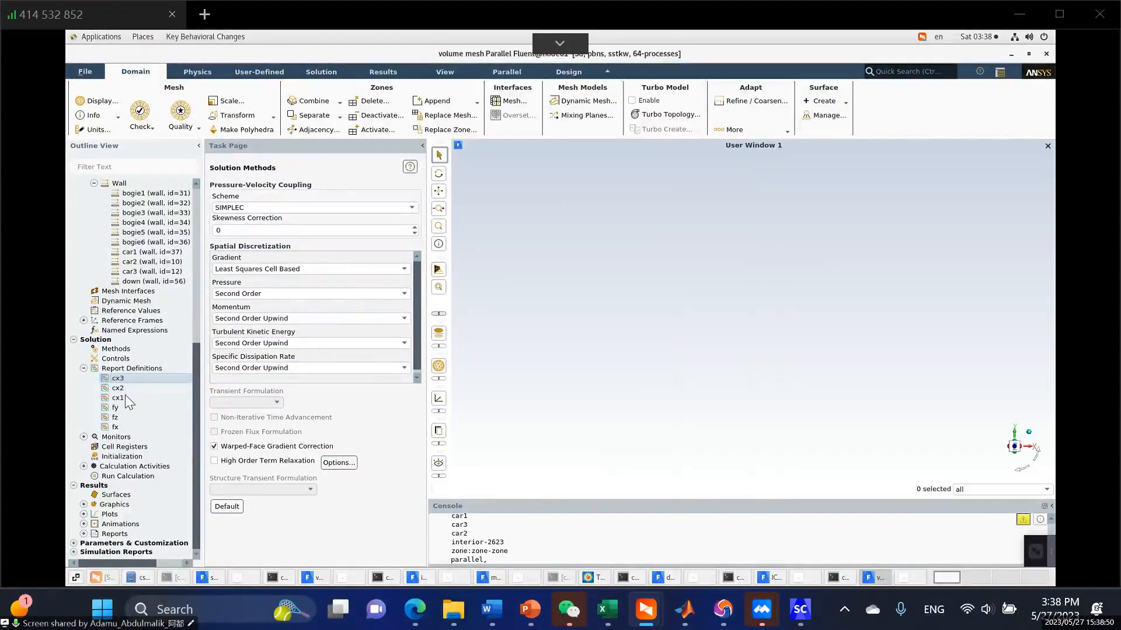
pyautogui.click(84, 438)
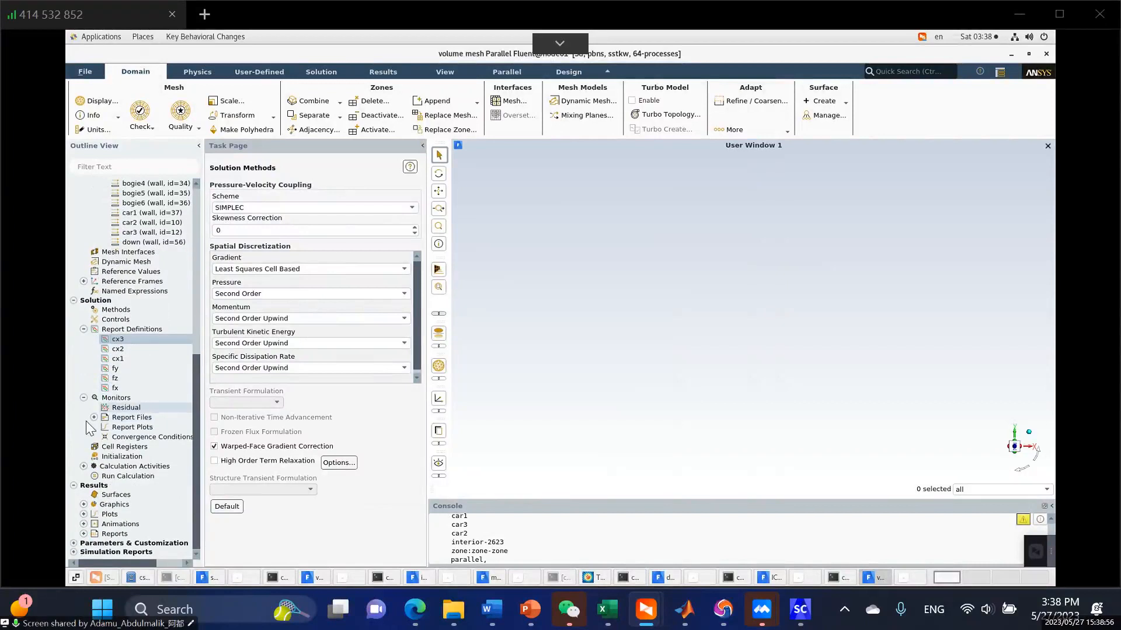
pyautogui.click(123, 408)
pyautogui.doubleClick(123, 409)
pyautogui.moveTo(314, 283); pyautogui.dragTo(468, 156)
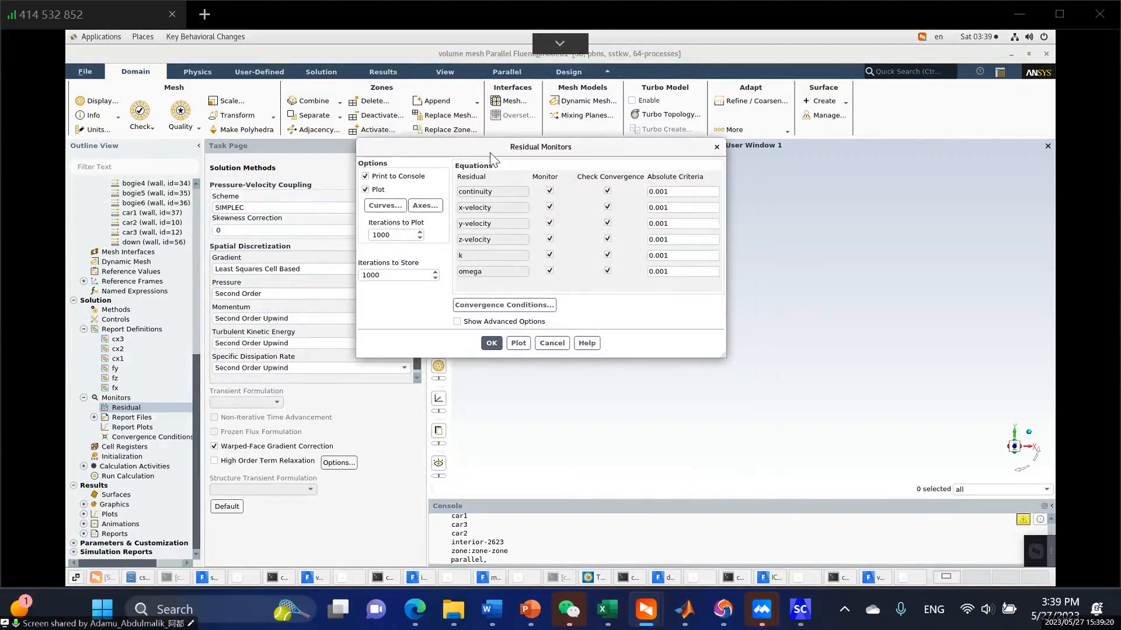
pyautogui.moveTo(490, 153); pyautogui.dragTo(474, 155)
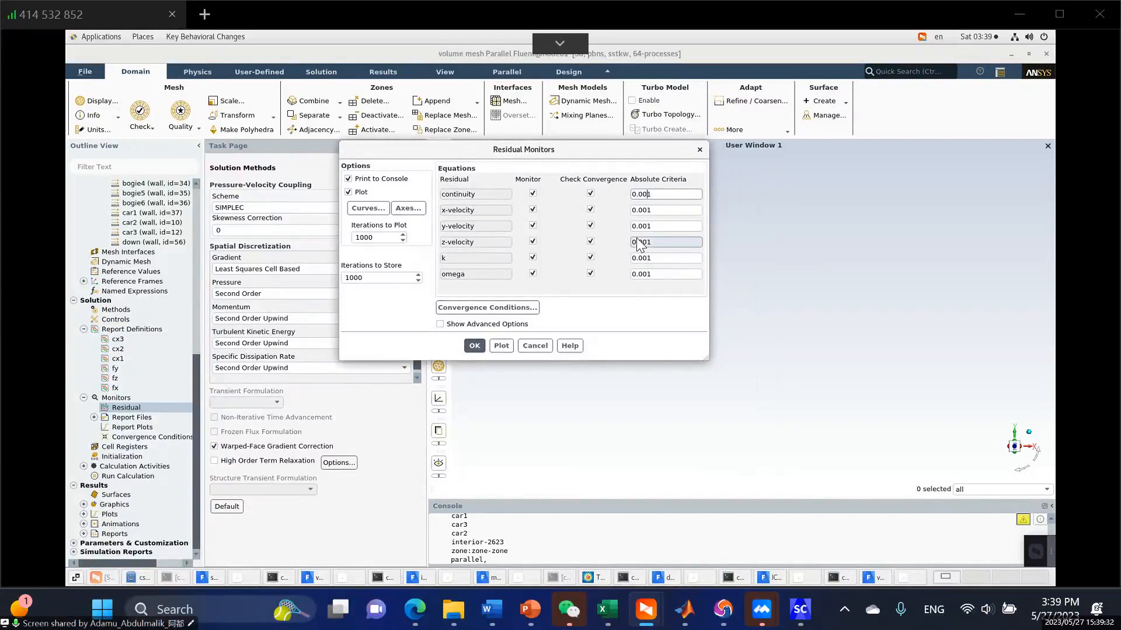
pyautogui.write('000')
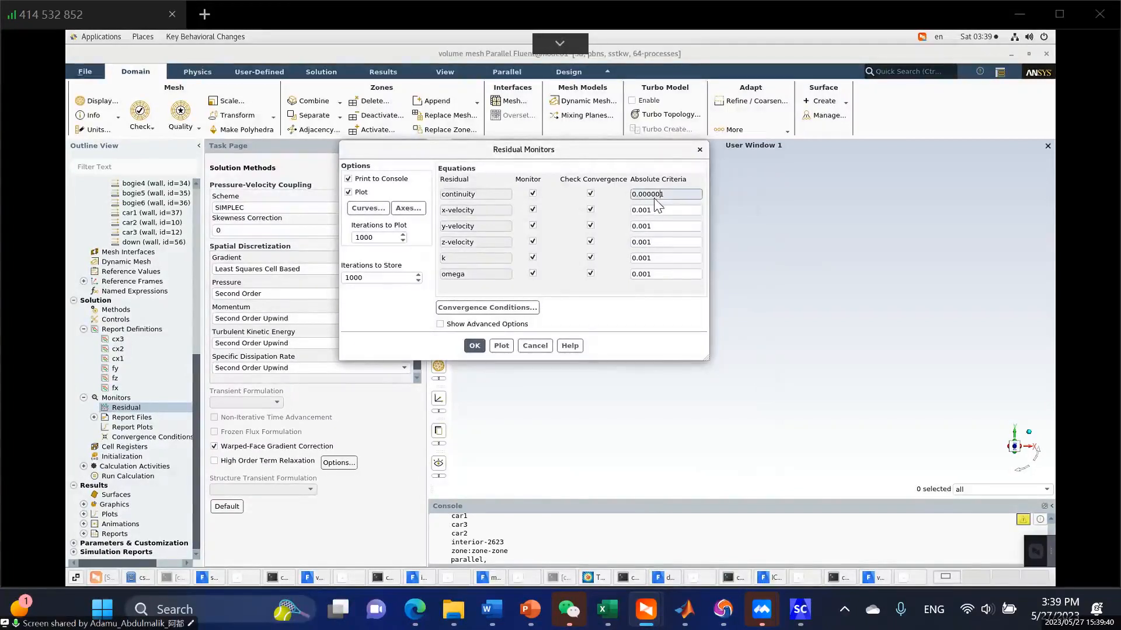
# Set the absolute convergence criteria of x-velocity, y-velocity and z-velocity to 0.000001
pyautogui.click(670, 200)
pyautogui.click(646, 213)
pyautogui.write('000')
pyautogui.click(644, 227)
pyautogui.write('000')
pyautogui.click(645, 245)
pyautogui.write('00')
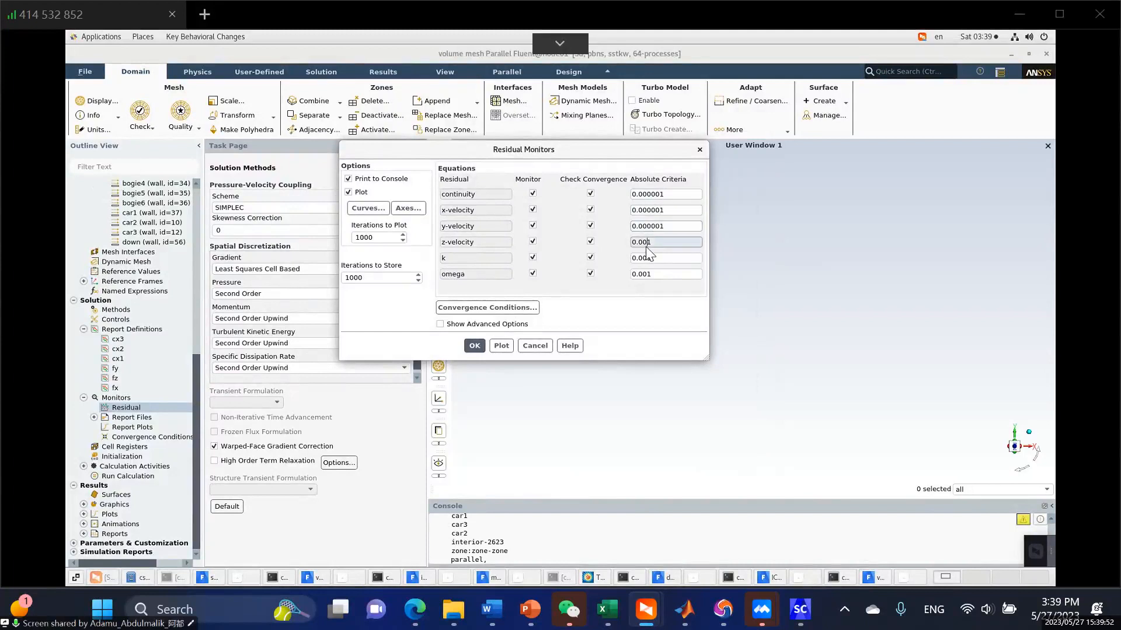
pyautogui.write('00')
# Set the absolute criteria of k and omega to 0.000001 and save the residual monitor settings
pyautogui.click(645, 257)
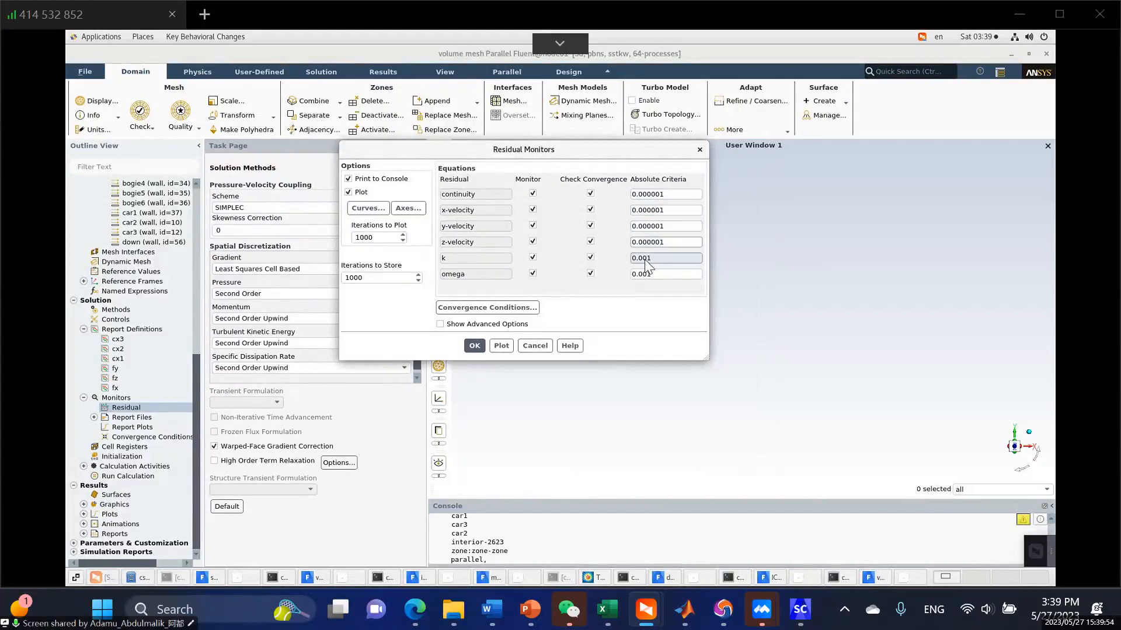
pyautogui.write('0000')
pyautogui.click(645, 274)
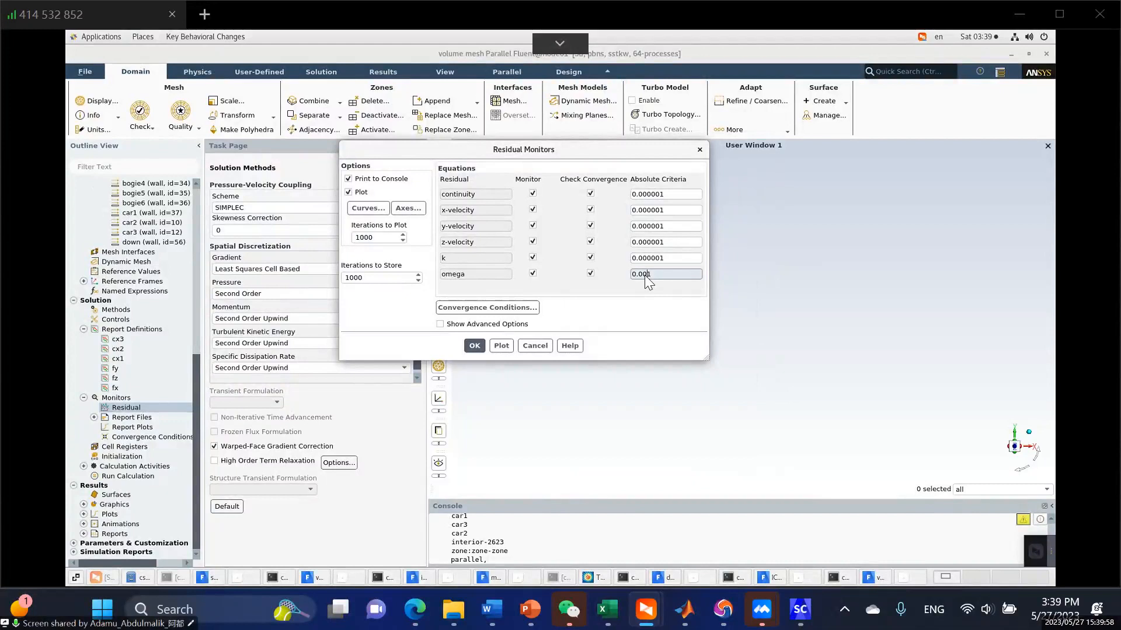
pyautogui.write('000')
pyautogui.click(474, 345)
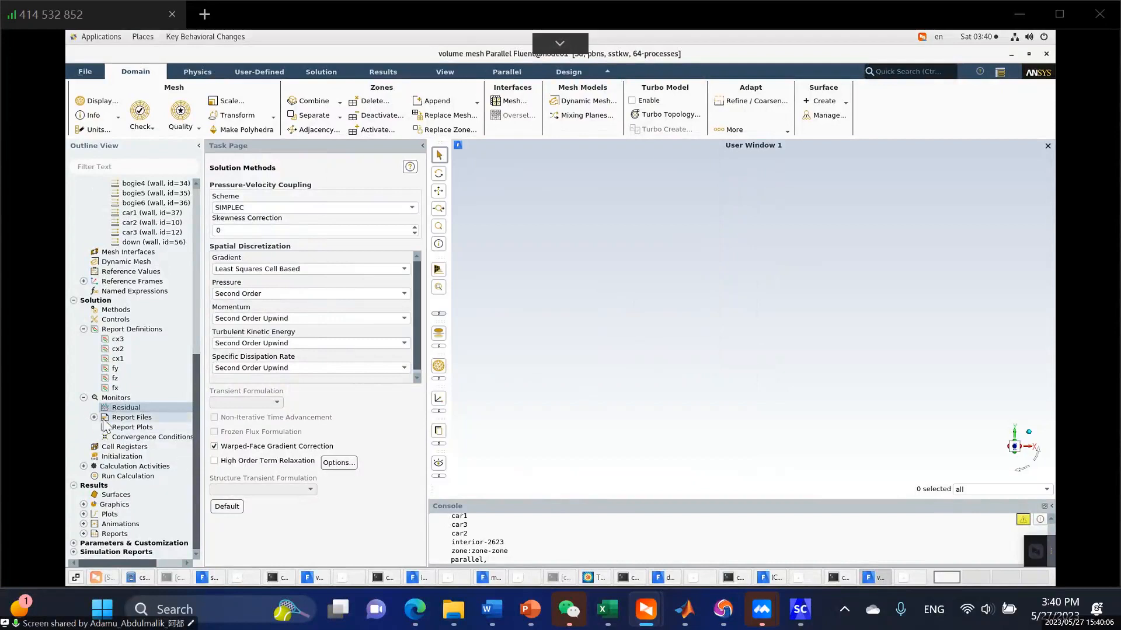
# Create a new report plot and add the report definitions cx1, cx2 and cx3 to it
pyautogui.click(94, 417)
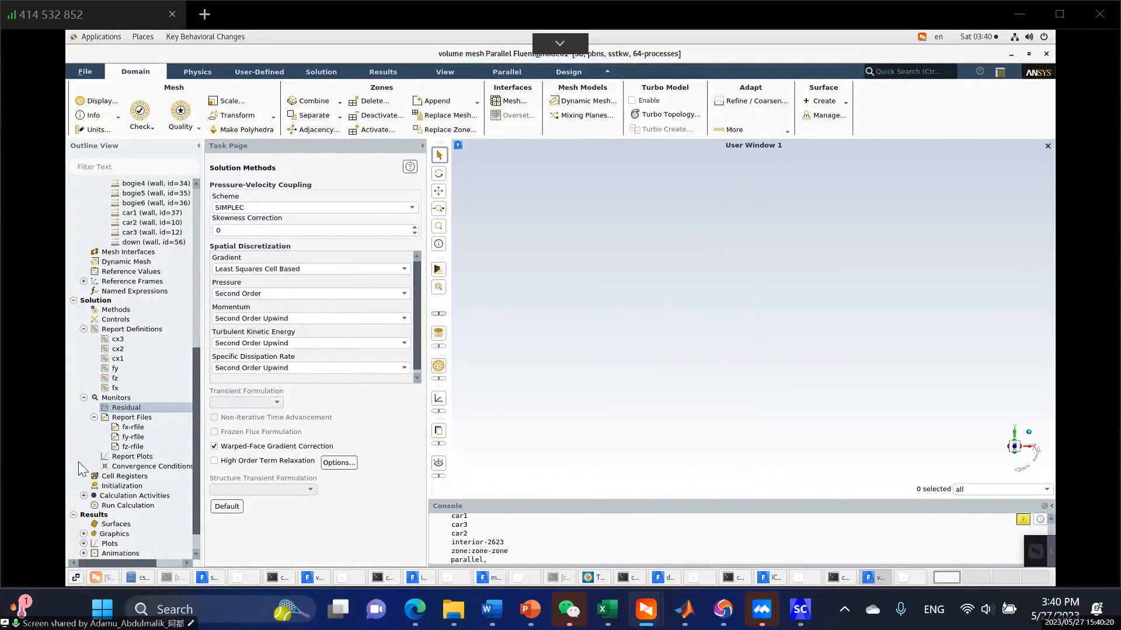
pyautogui.doubleClick(135, 458)
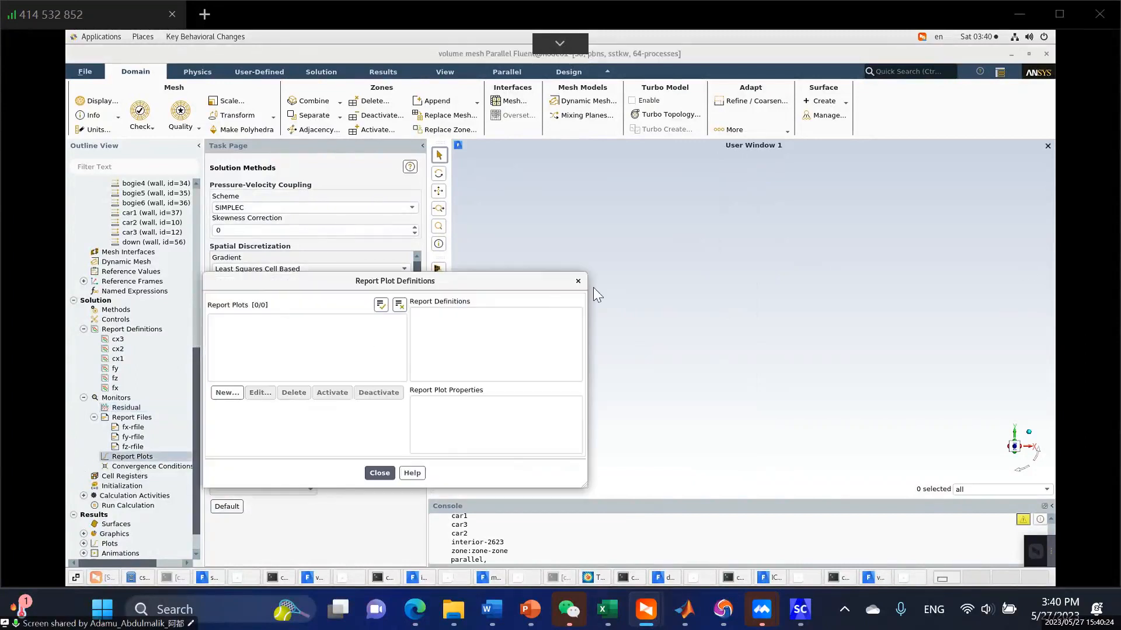
pyautogui.click(227, 393)
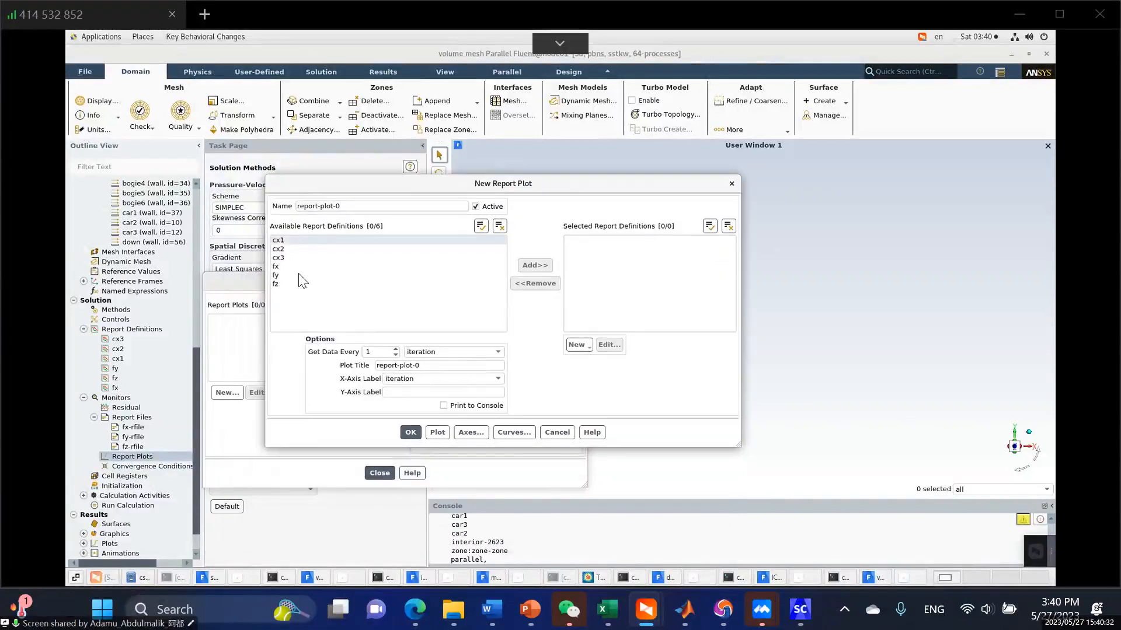
pyautogui.click(297, 241)
pyautogui.click(290, 249)
pyautogui.click(290, 259)
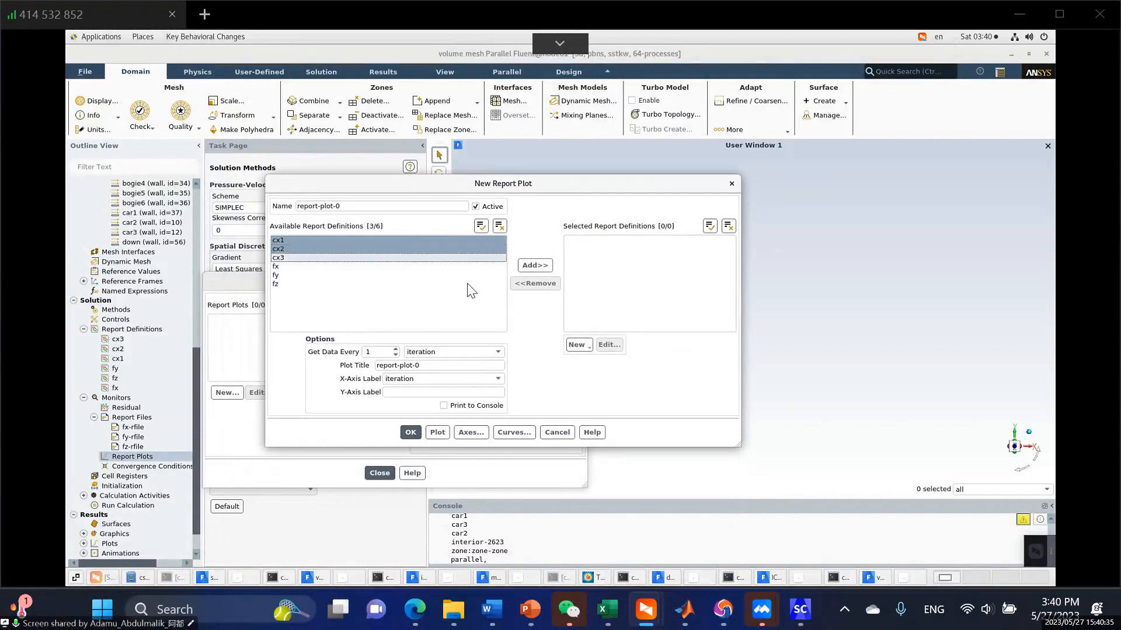
pyautogui.click(532, 266)
# Name the new report plot drag and set its plot title to drag
pyautogui.moveTo(350, 207); pyautogui.dragTo(279, 206)
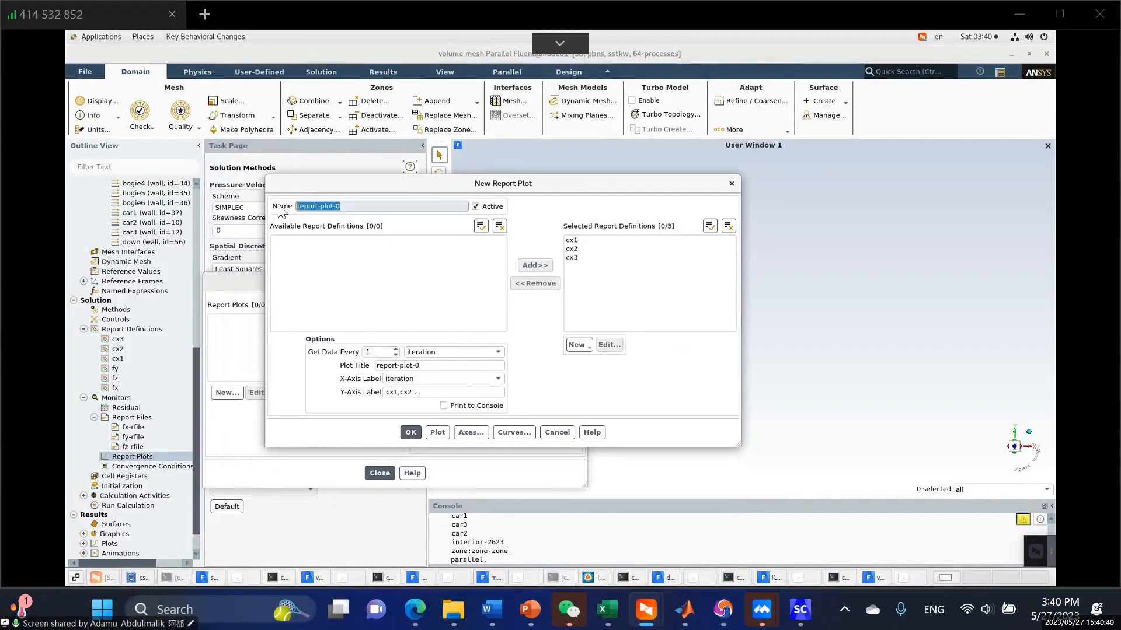
pyautogui.write('d')
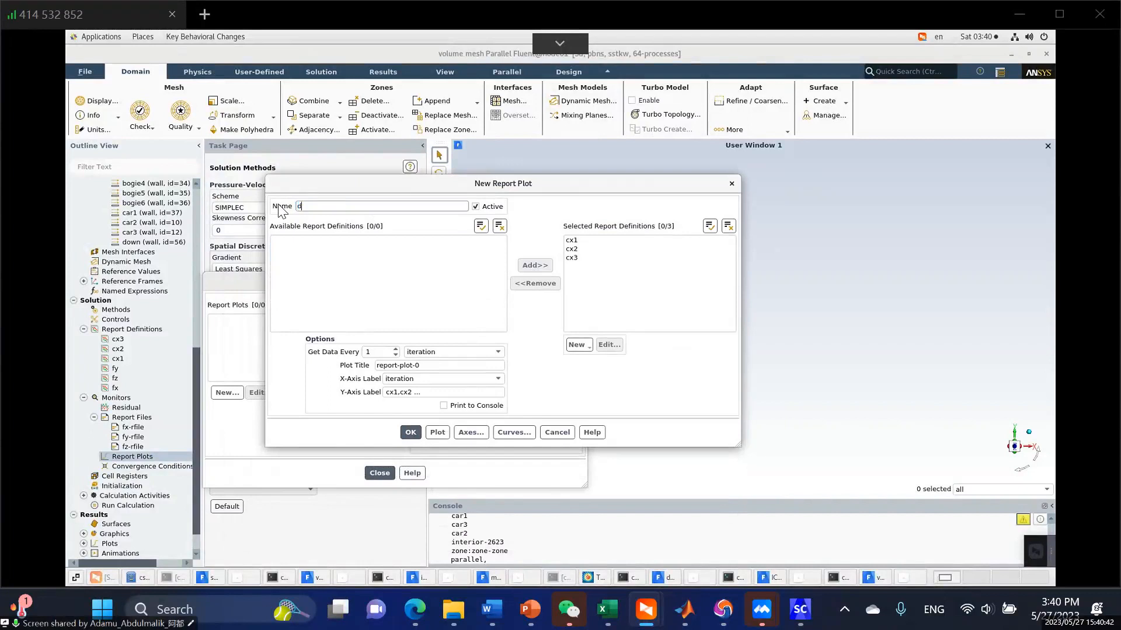
pyautogui.write('rag')
pyautogui.tripleClick(386, 368)
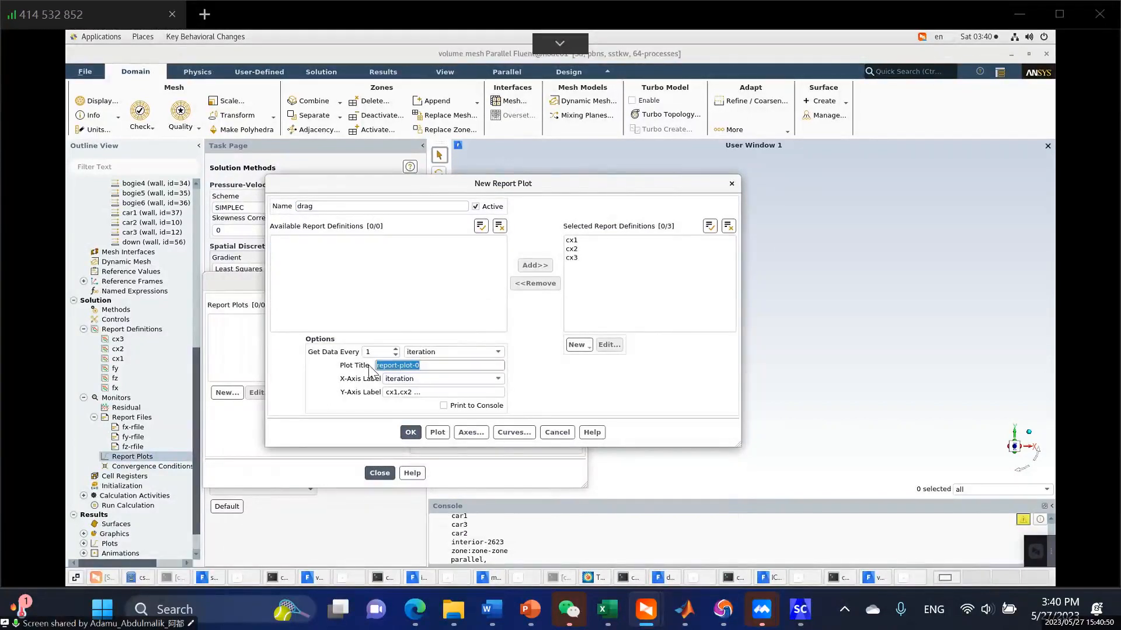
pyautogui.write('dgra')
pyautogui.press('BackSpace')
pyautogui.press('BackSpace')
pyautogui.write('drag')
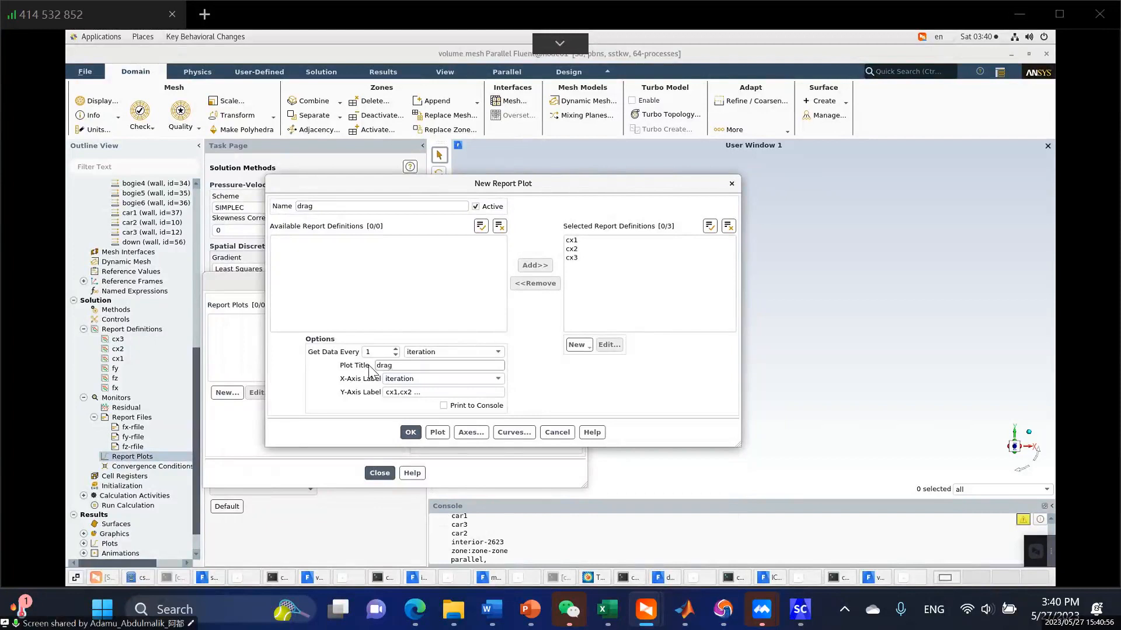
# Enable printing to the console for the drag plot, save it and close the report plot definitions
pyautogui.click(474, 407)
pyautogui.click(411, 432)
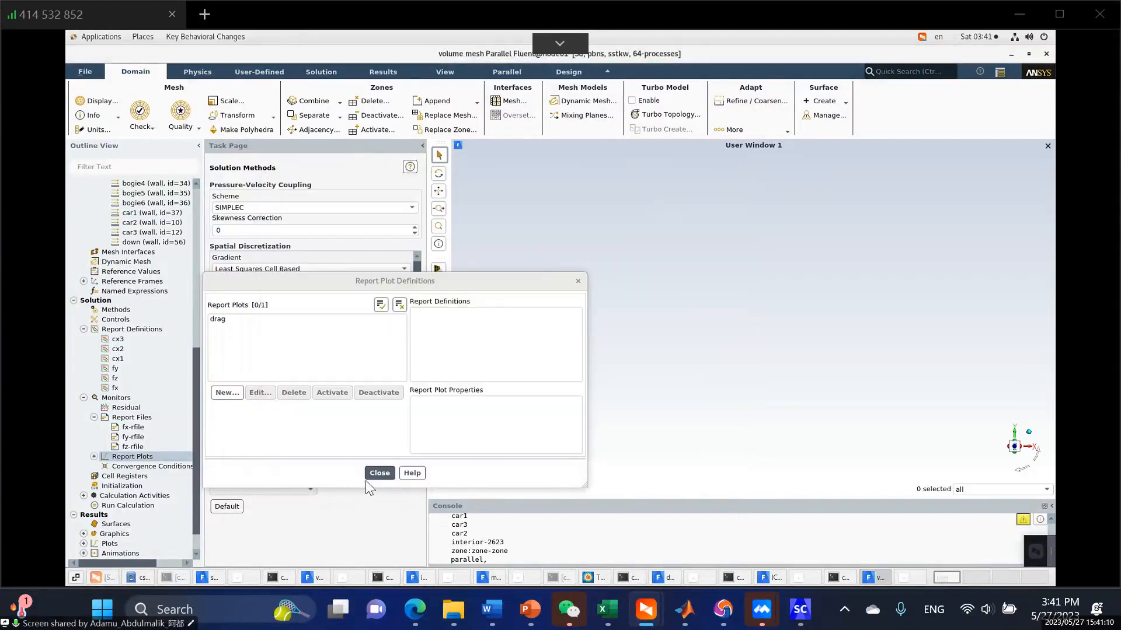
pyautogui.click(380, 474)
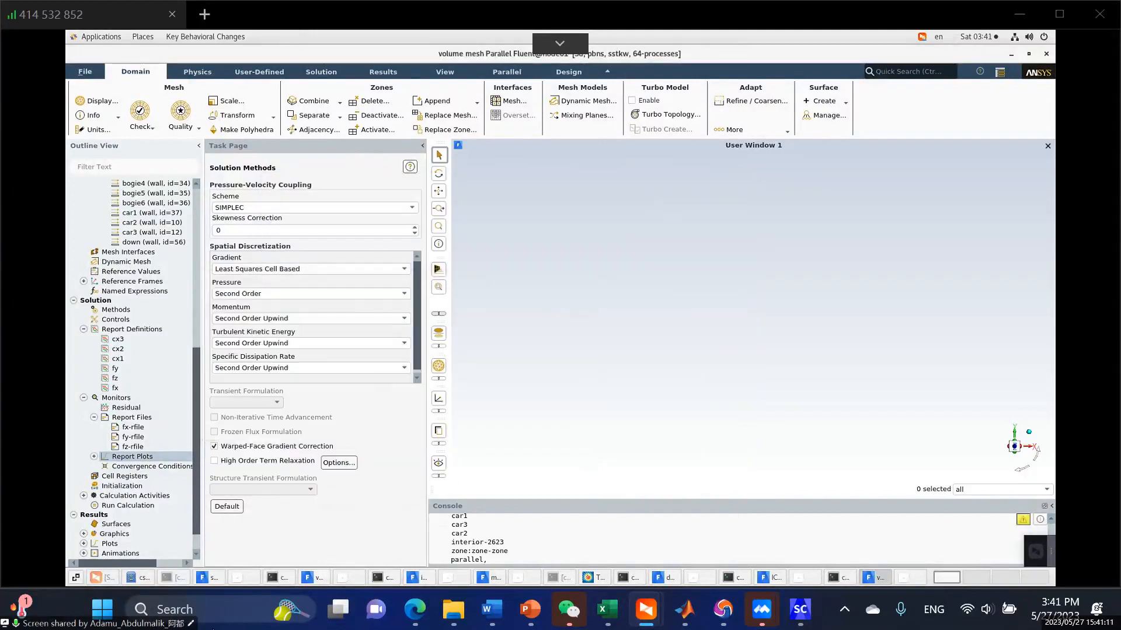
pyautogui.click(94, 457)
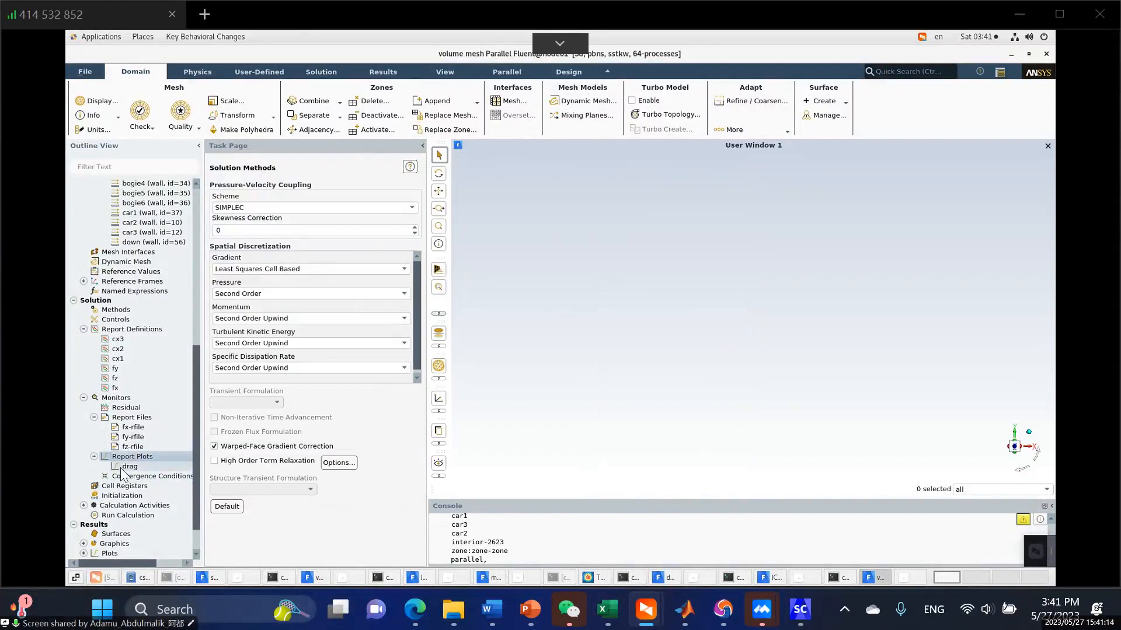
pyautogui.scroll(-2, 195, 408)
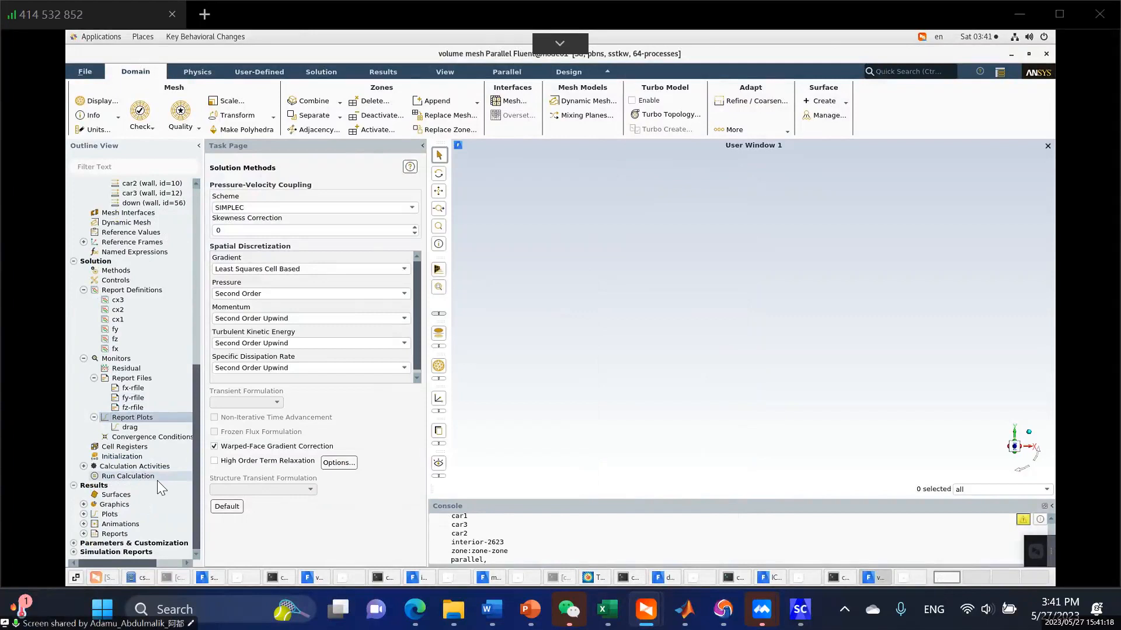
pyautogui.click(85, 70)
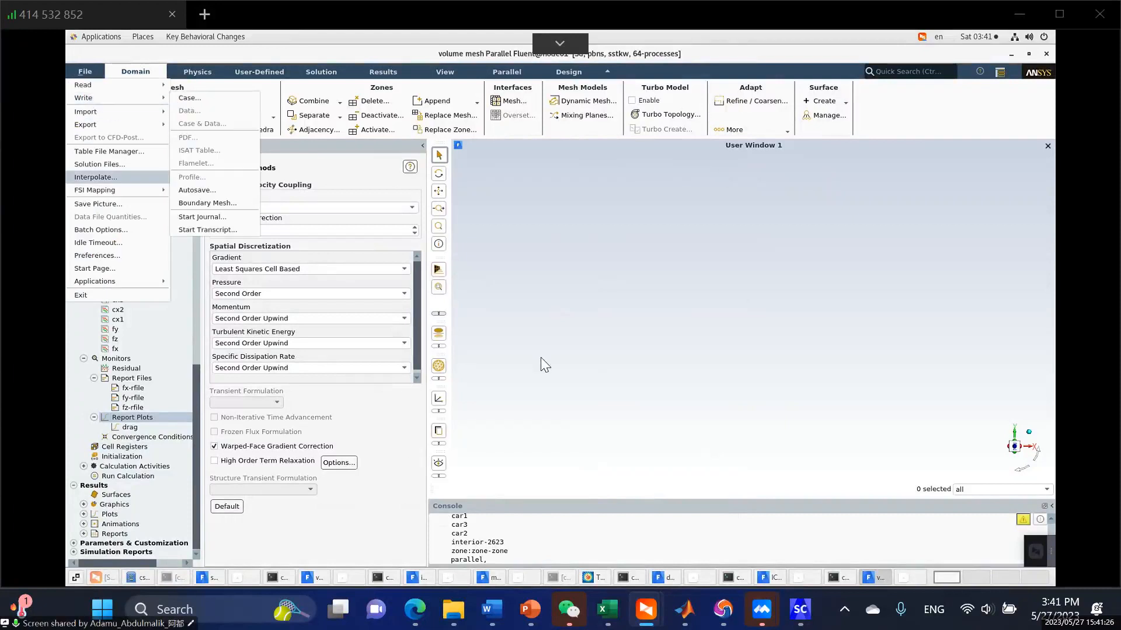
pyautogui.click(566, 336)
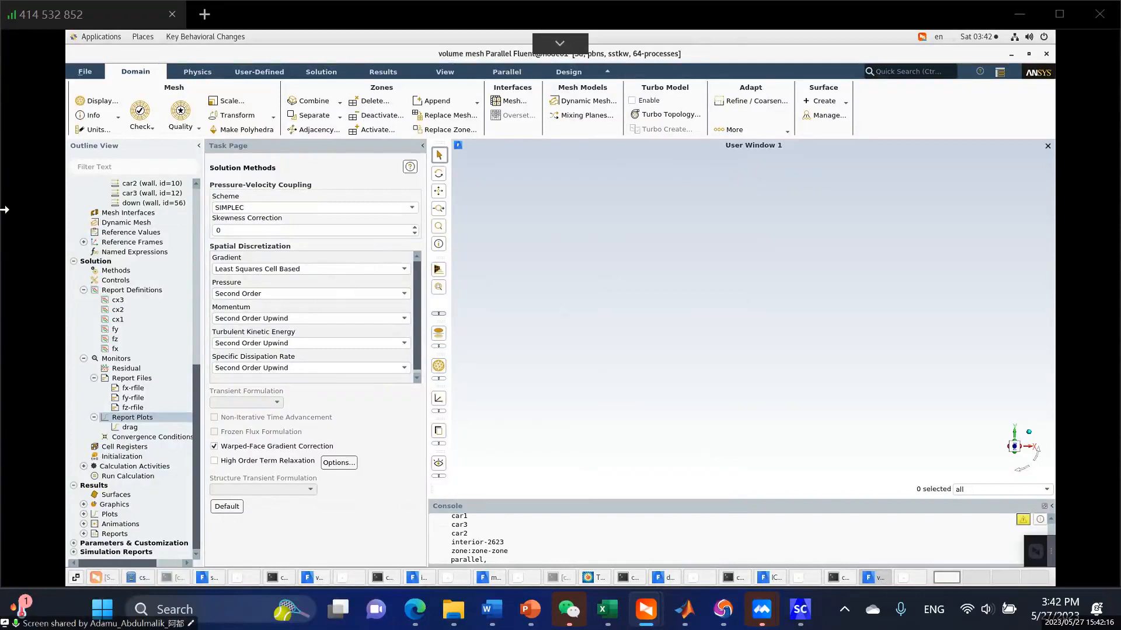
pyautogui.click(84, 75)
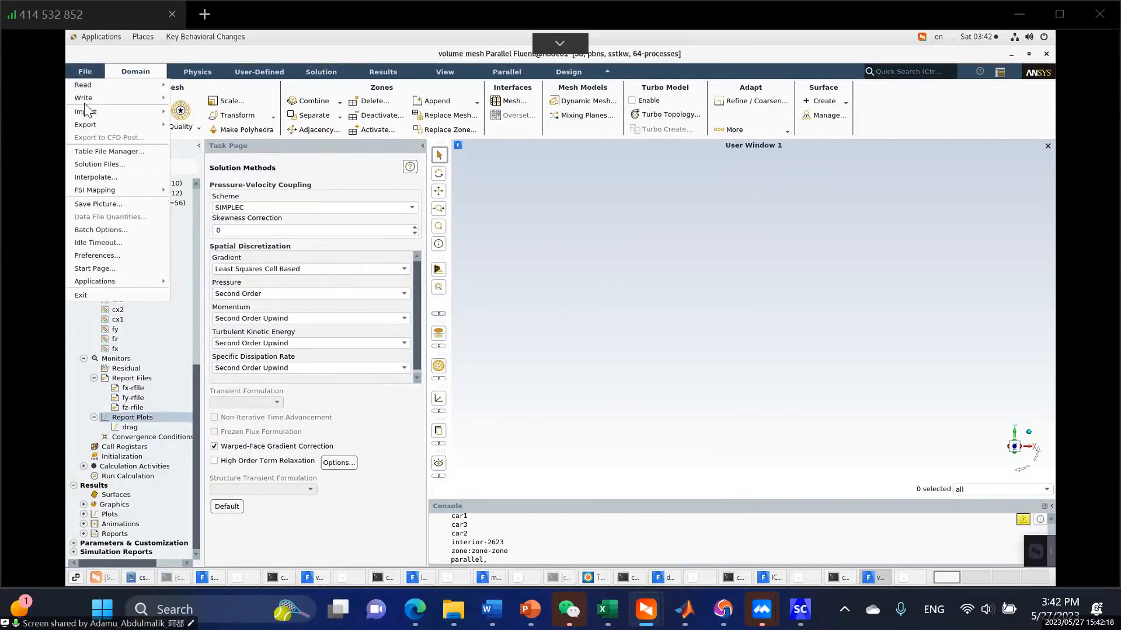
pyautogui.click(83, 71)
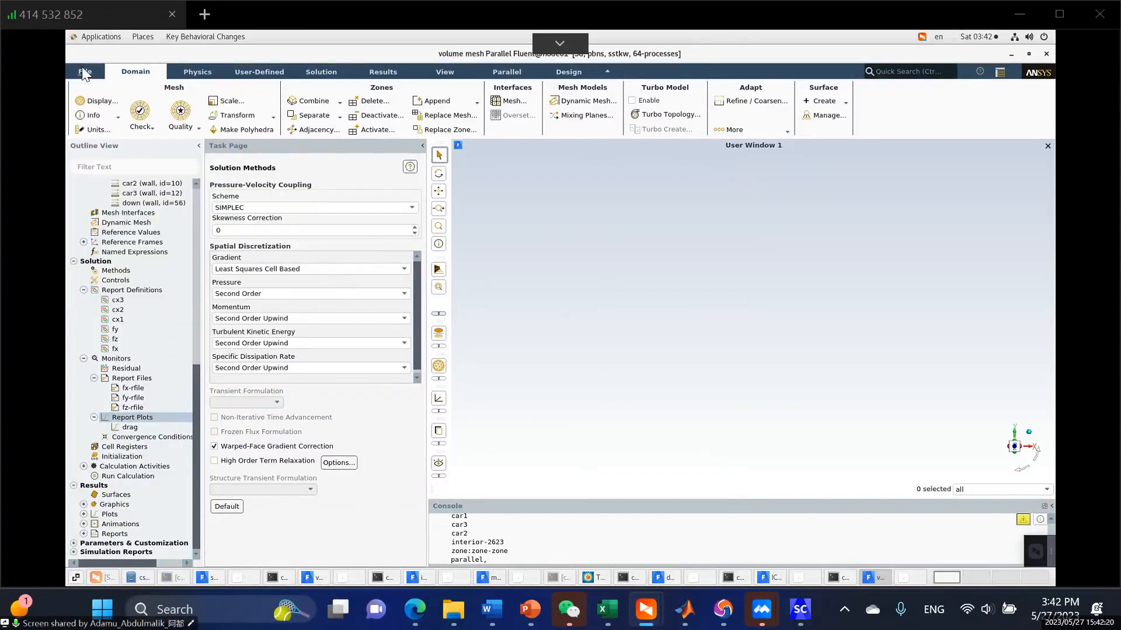
# Open the autosave settings of the calculation activities and set data files to save every 2000 iterations
pyautogui.click(85, 75)
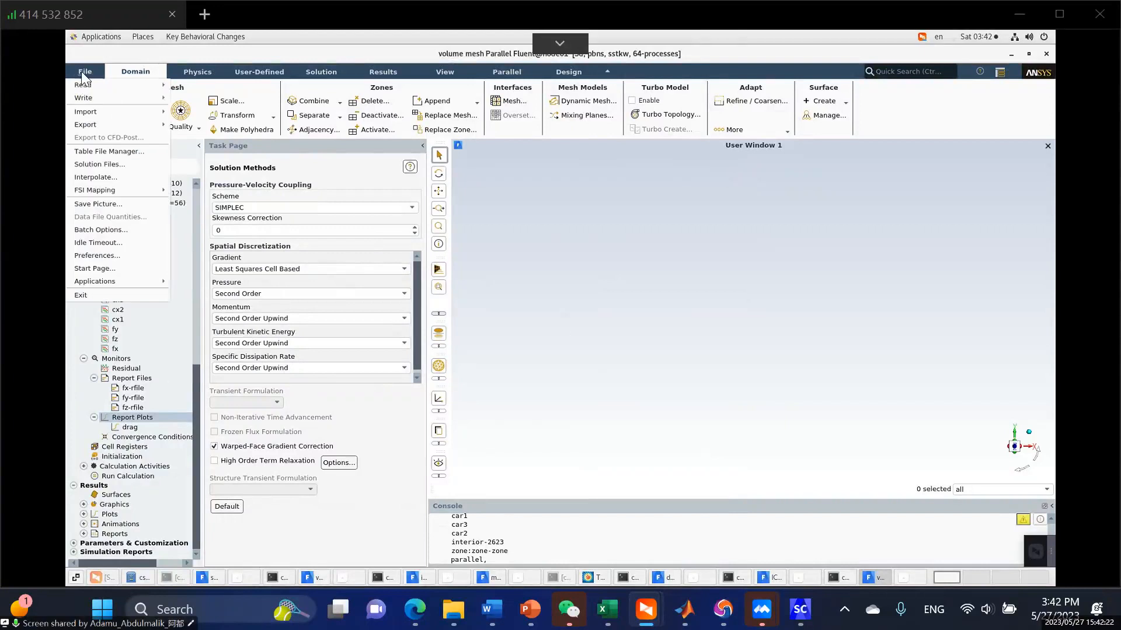
pyautogui.moveTo(88, 97)
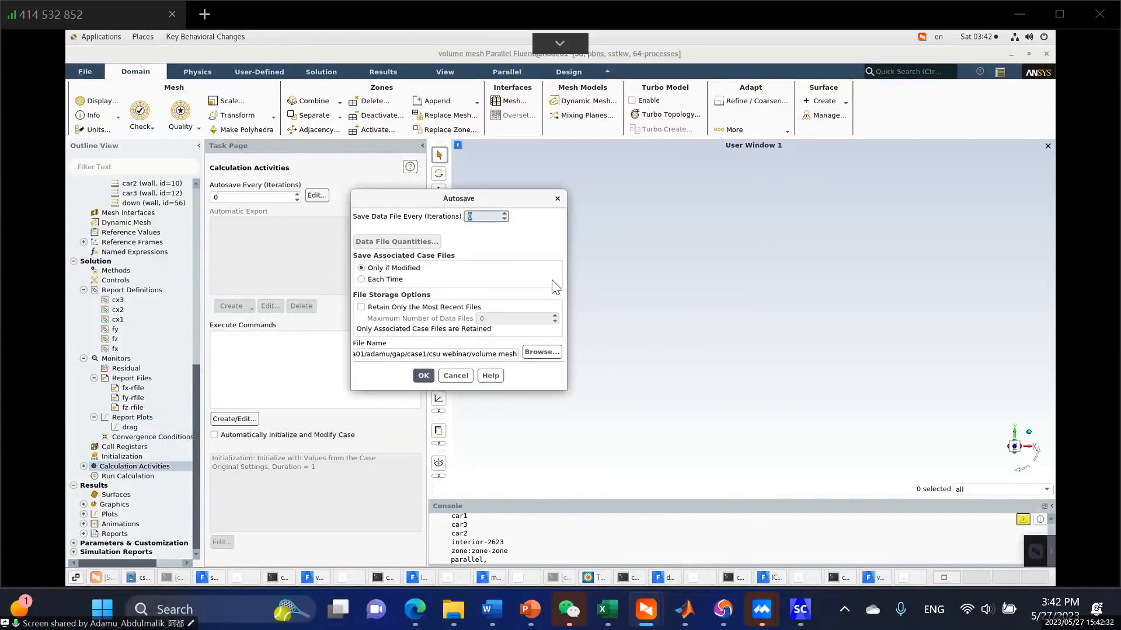
pyautogui.write('2000')
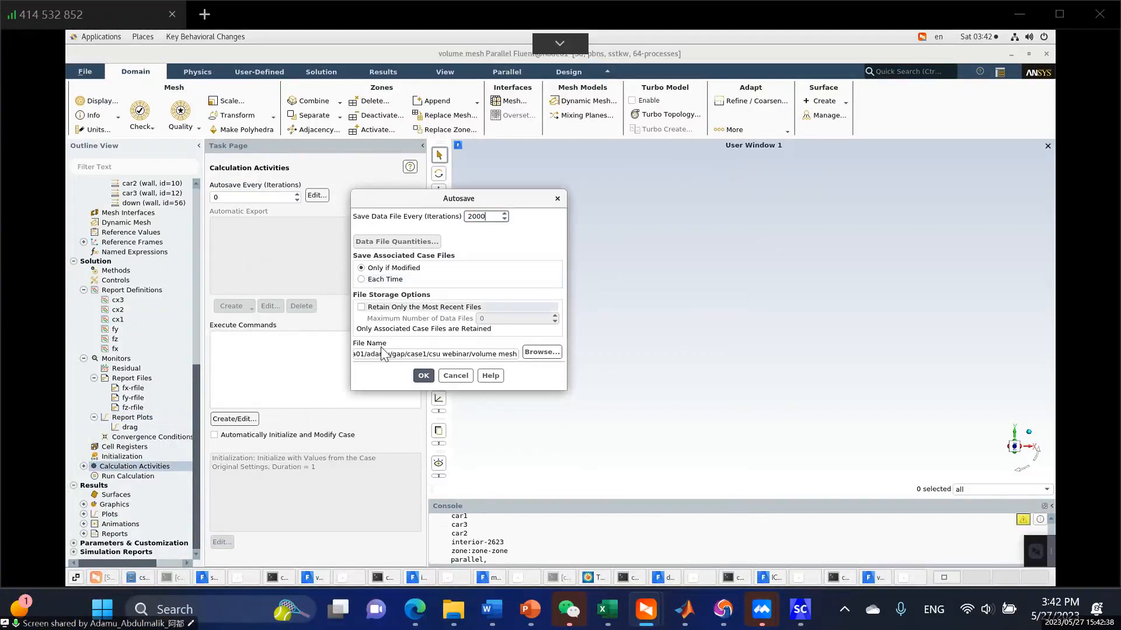
# Name the autosave case/data file trail_case in the csu webinar folder and confirm the autosave settings
pyautogui.click(541, 352)
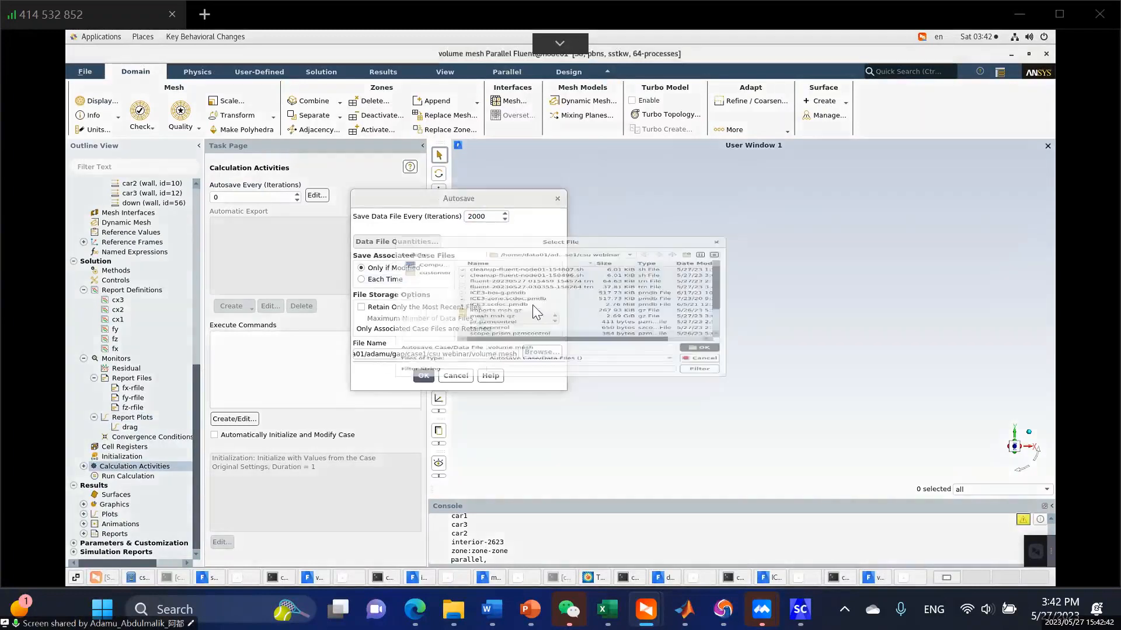
pyautogui.moveTo(558, 372); pyautogui.dragTo(487, 387)
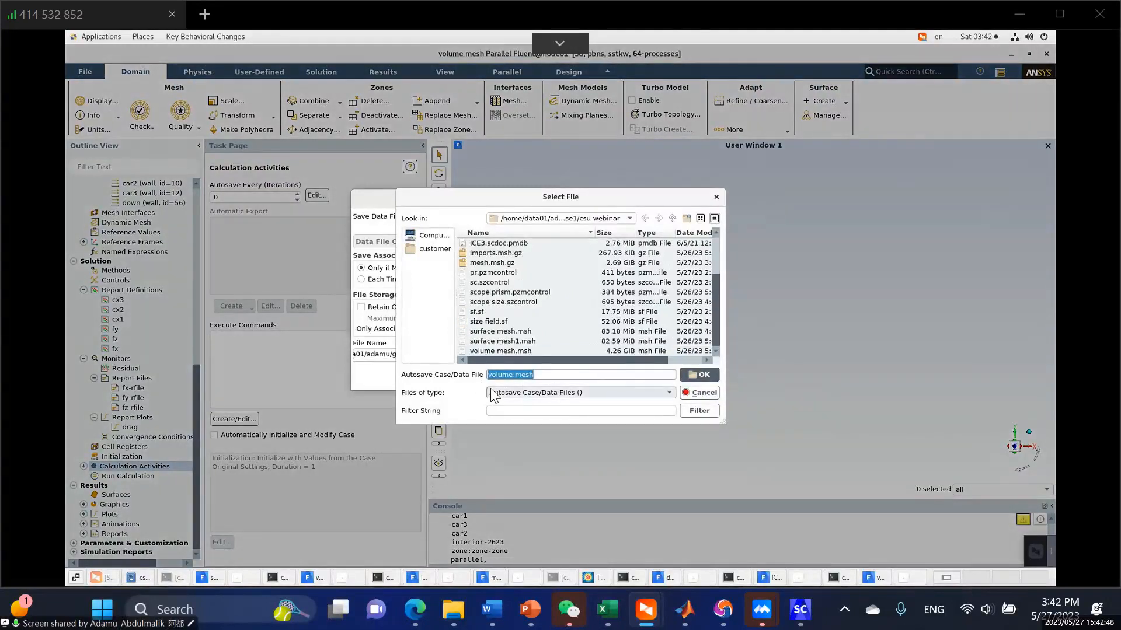
pyautogui.write('tra')
pyautogui.press('BackSpace')
pyautogui.press('BackSpace')
pyautogui.press('BackSpace')
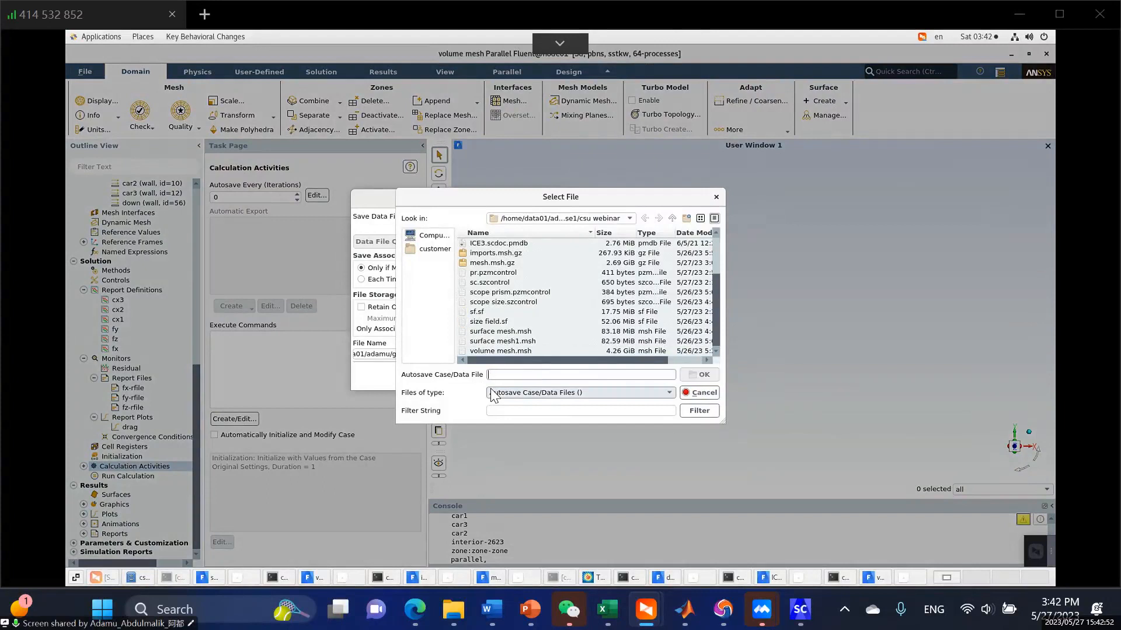
pyautogui.write('i')
pyautogui.press('BackSpace')
pyautogui.press('BackSpace')
pyautogui.press('BackSpace')
pyautogui.write('trail_case')
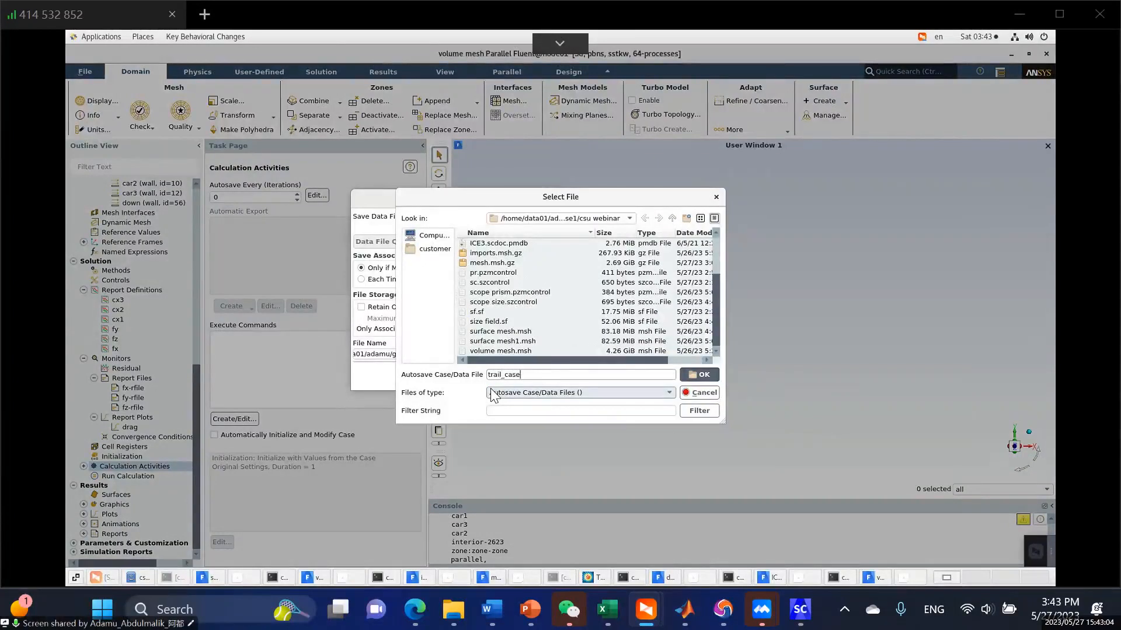
pyautogui.click(701, 377)
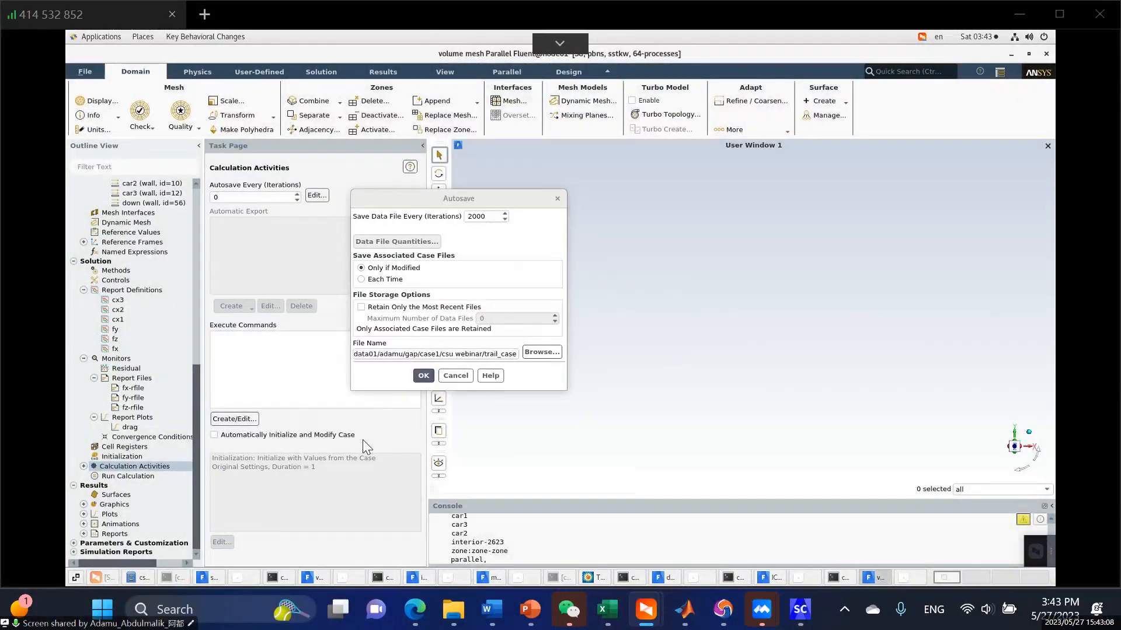
pyautogui.click(423, 375)
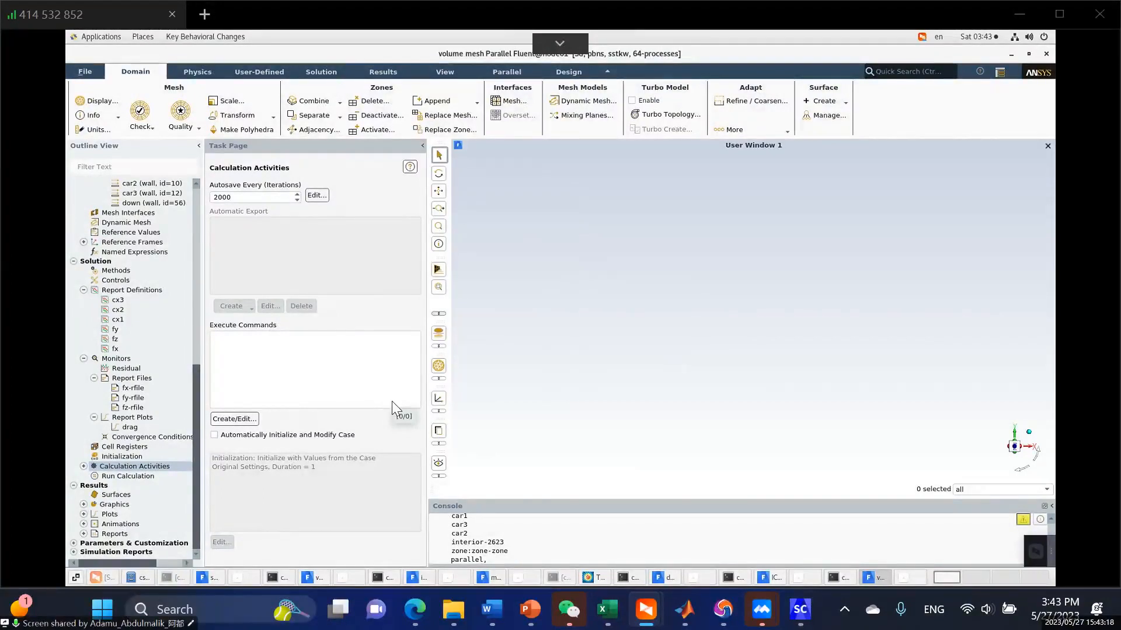
# Initialize the solution with Standard Initialization, computing the initial values from the inlet zone
pyautogui.click(125, 458)
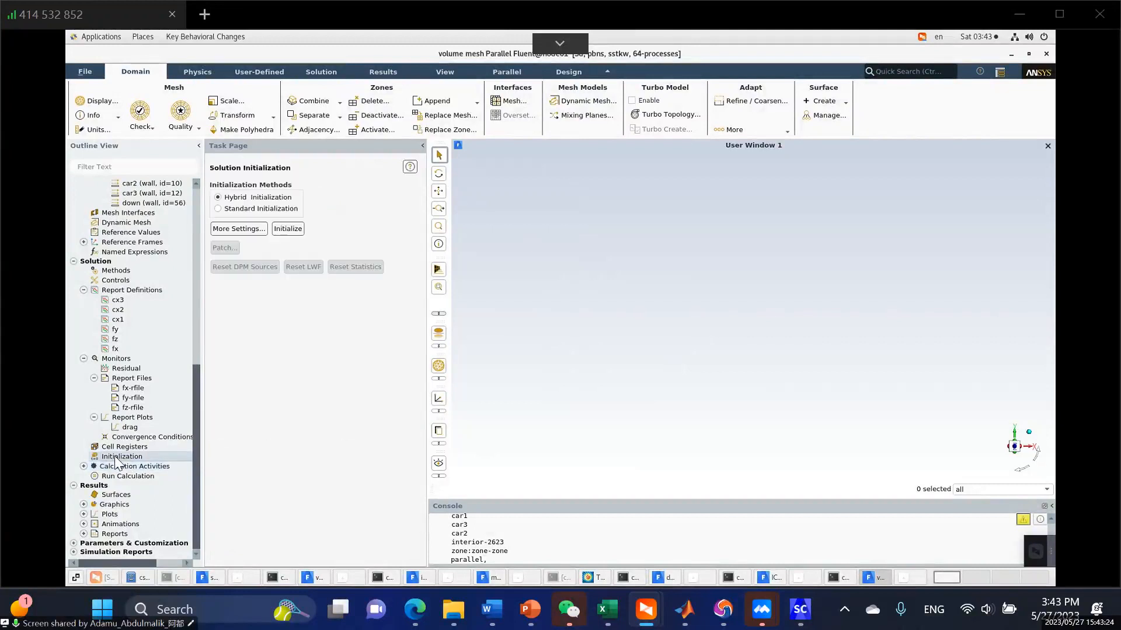
pyautogui.click(227, 210)
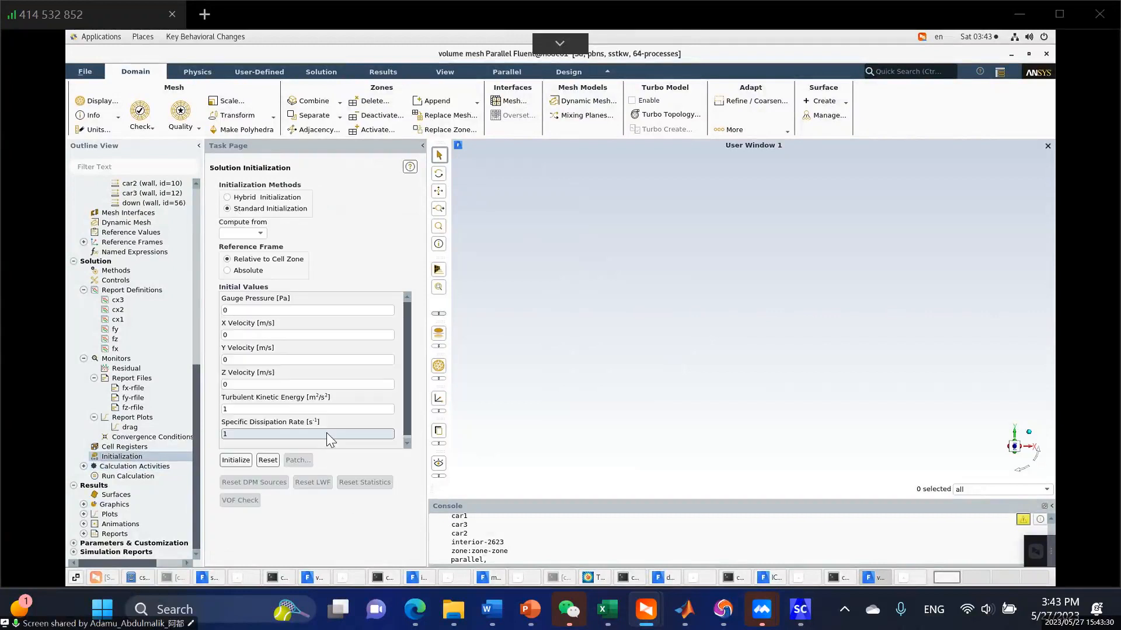
pyautogui.click(261, 233)
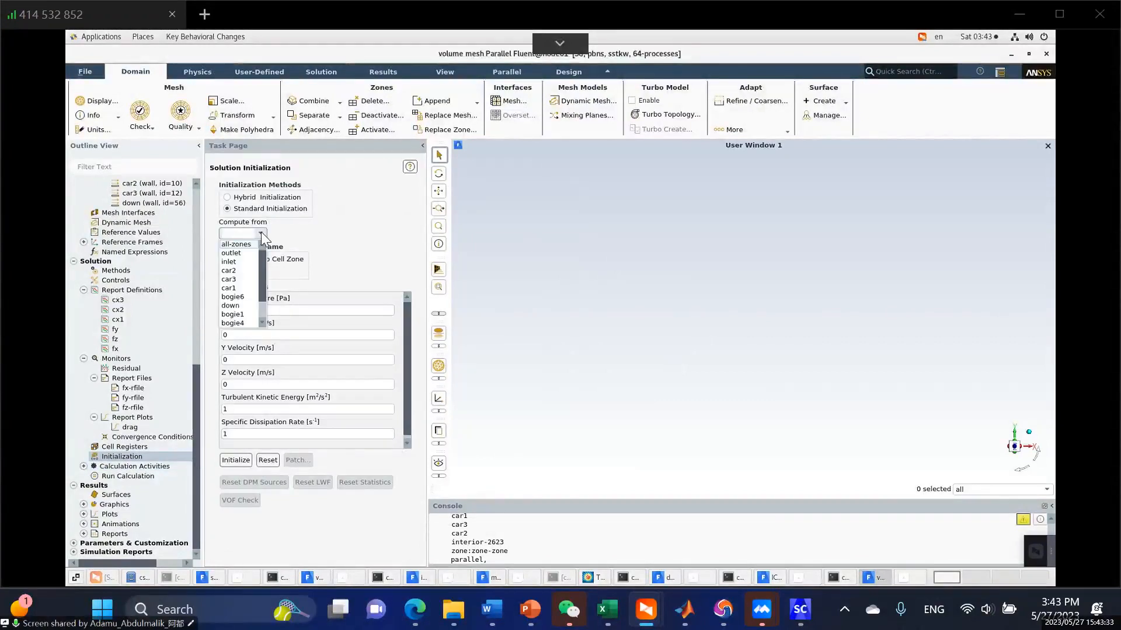
pyautogui.click(239, 261)
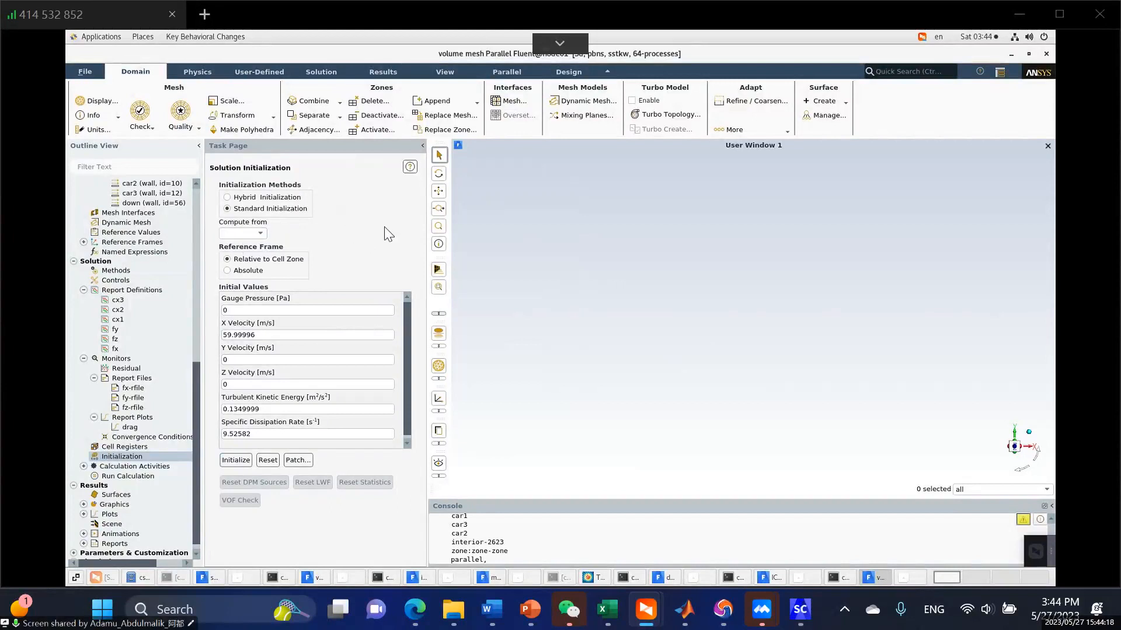
# Set the number of iterations to 4000 in the run calculation settings and start the calculation
pyautogui.click(134, 478)
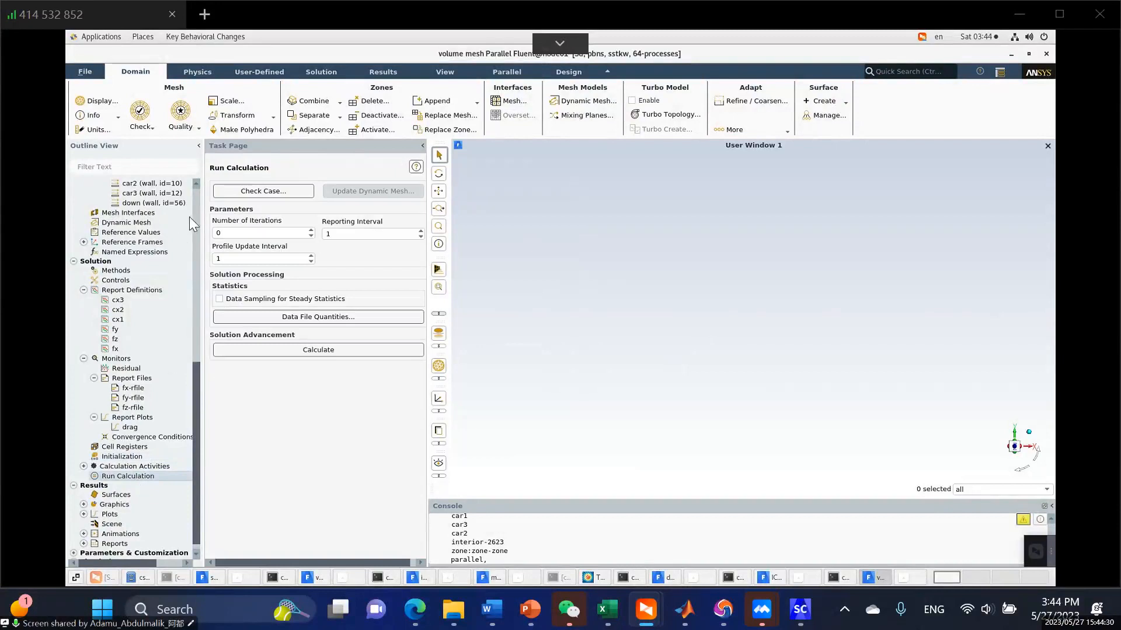
pyautogui.click(214, 235)
pyautogui.doubleClick(215, 234)
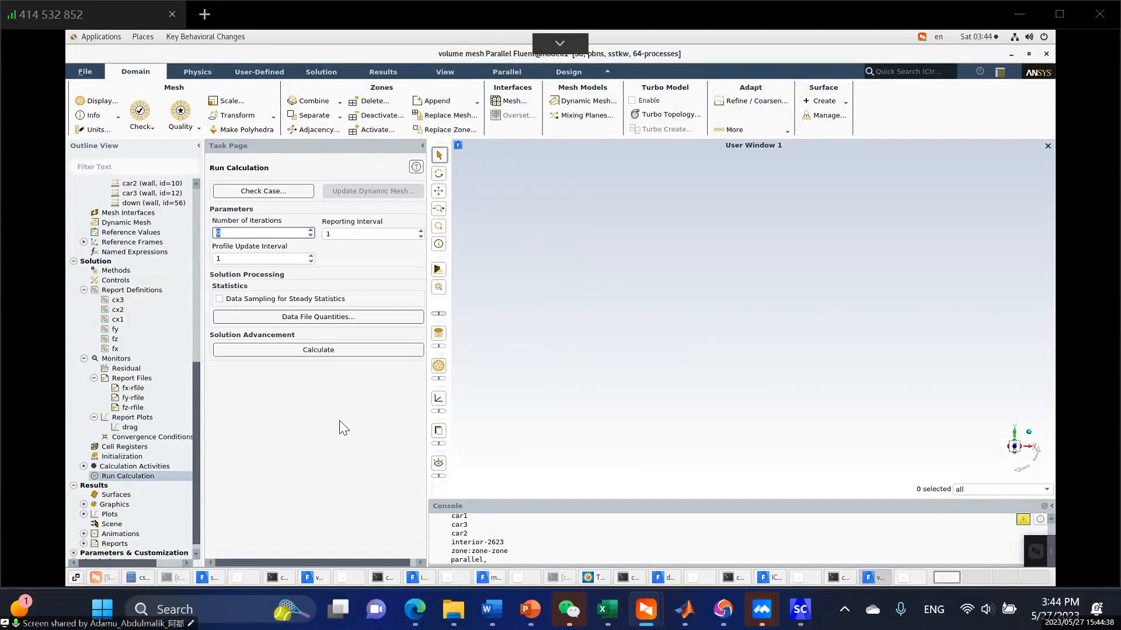
pyautogui.write('4000')
pyautogui.press('BackSpace')
pyautogui.press('BackSpace')
pyautogui.press('BackSpace')
pyautogui.press('BackSpace')
pyautogui.write('5000')
pyautogui.press('BackSpace')
pyautogui.press('BackSpace')
pyautogui.press('BackSpace')
pyautogui.press('BackSpace')
pyautogui.write('4000')
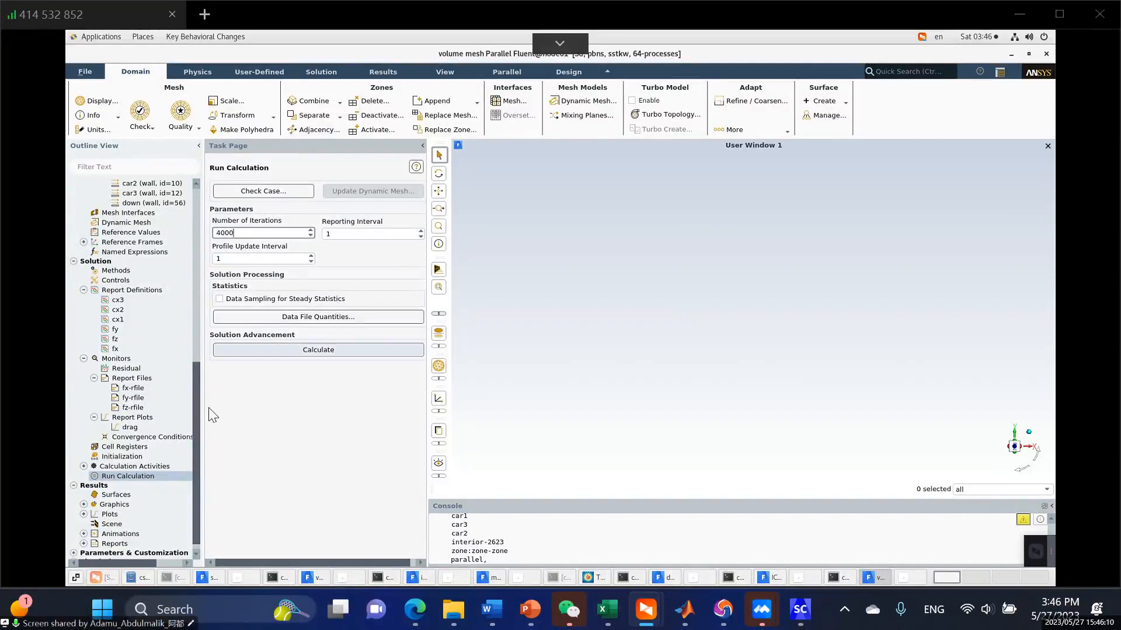
pyautogui.click(289, 352)
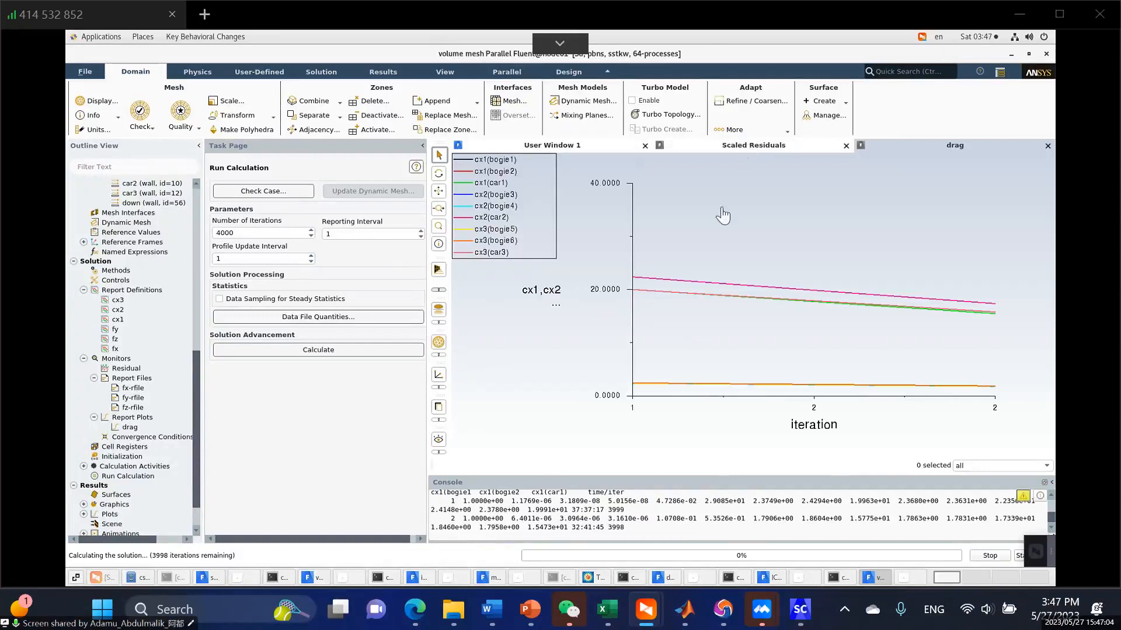
# View the scaled residuals plot of the running calculation and switch to the CSU Webinar presentation in PowerPoint
pyautogui.click(750, 146)
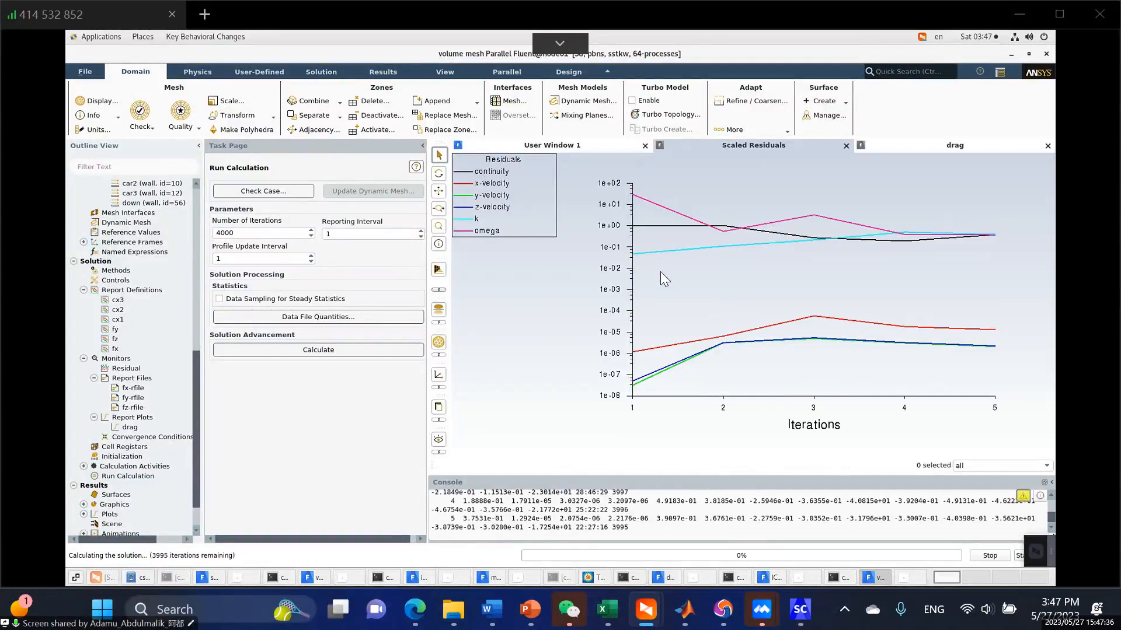
pyautogui.click(529, 609)
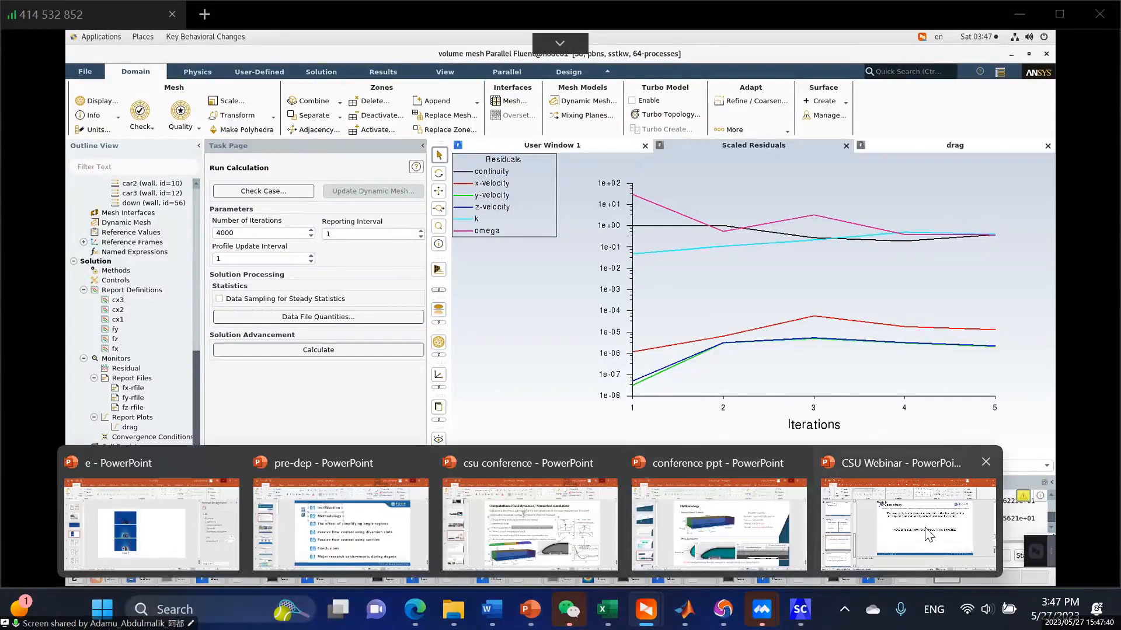
pyautogui.click(909, 523)
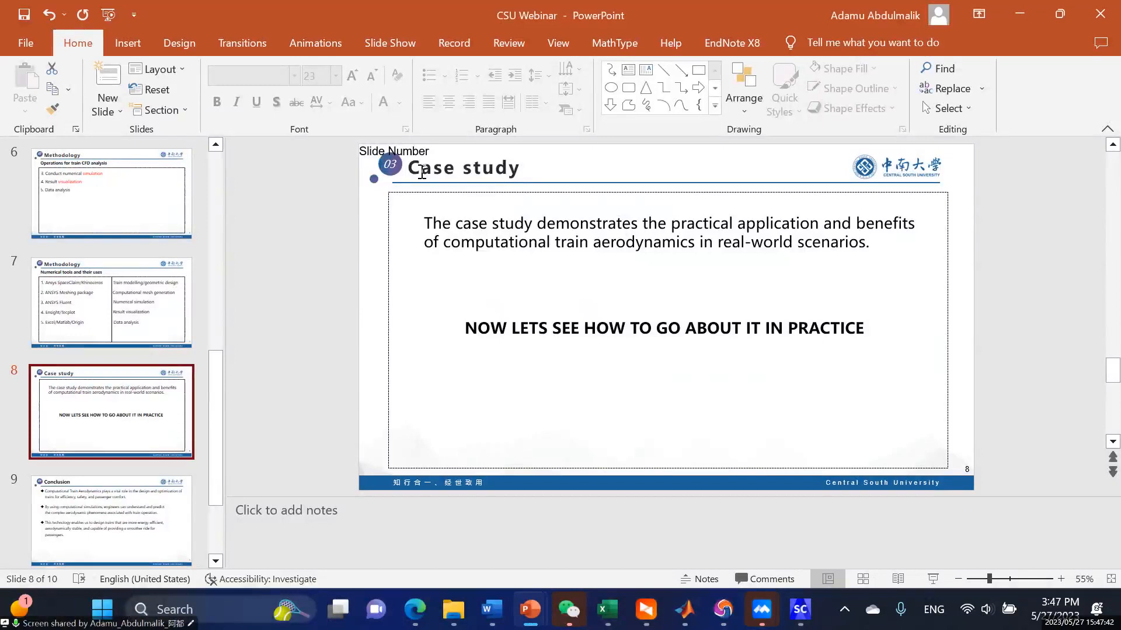